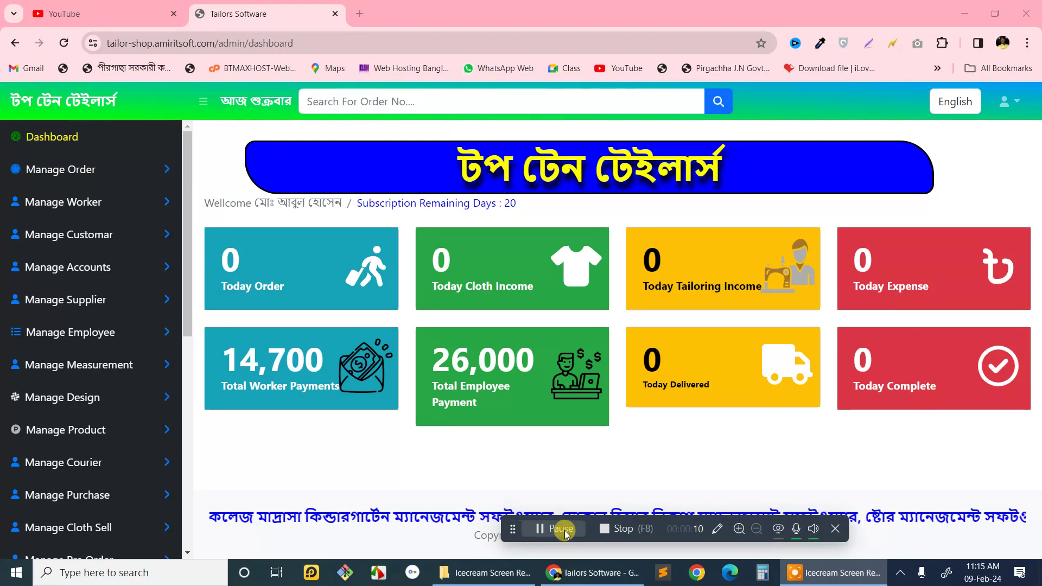
- Open the SMS templates and start adding a new template with the type Order
scroll(129, 333, down, 5)
scroll(130, 339, down, 2)
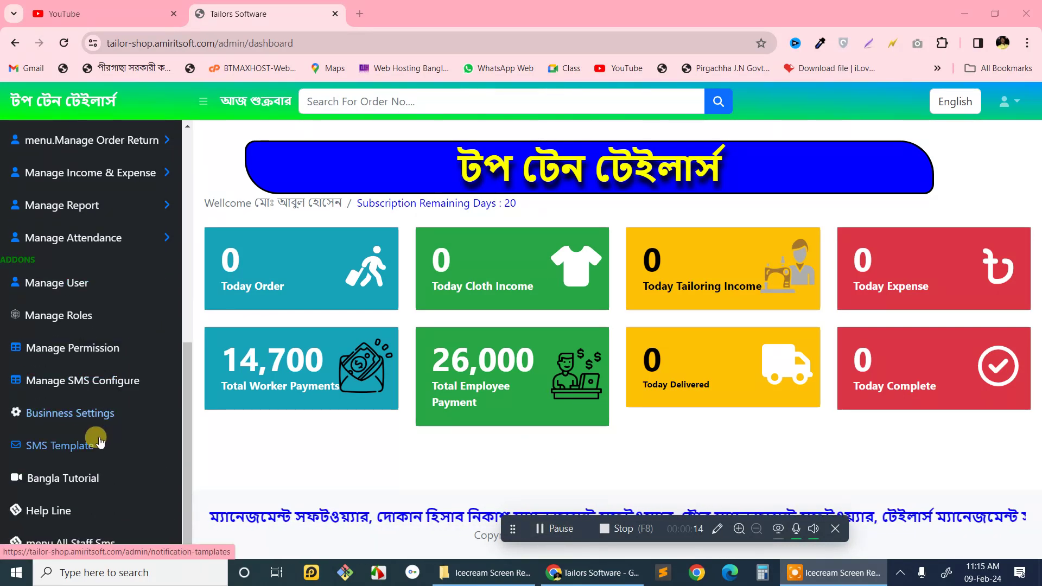
click(56, 444)
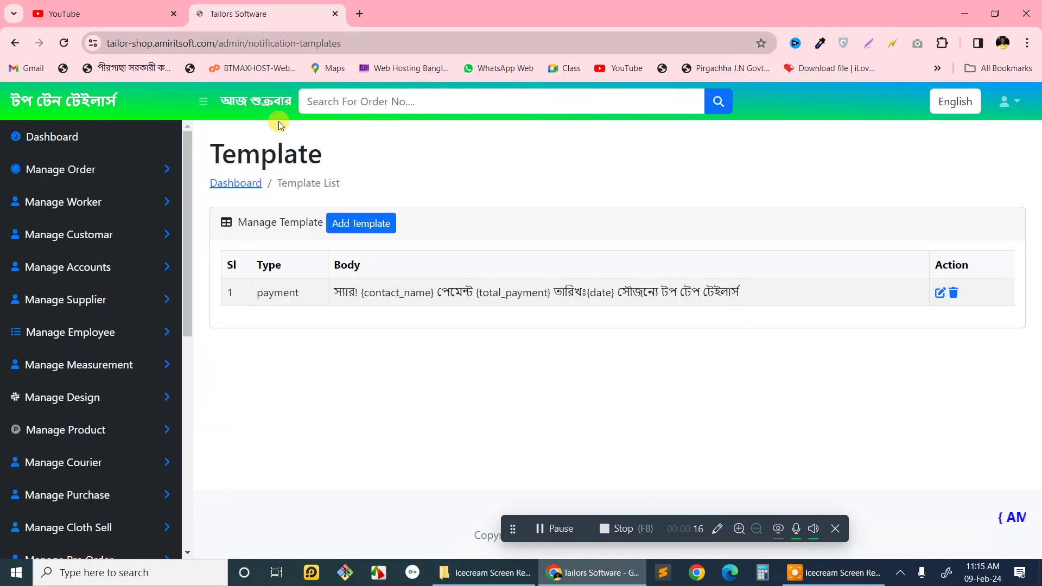
click(357, 228)
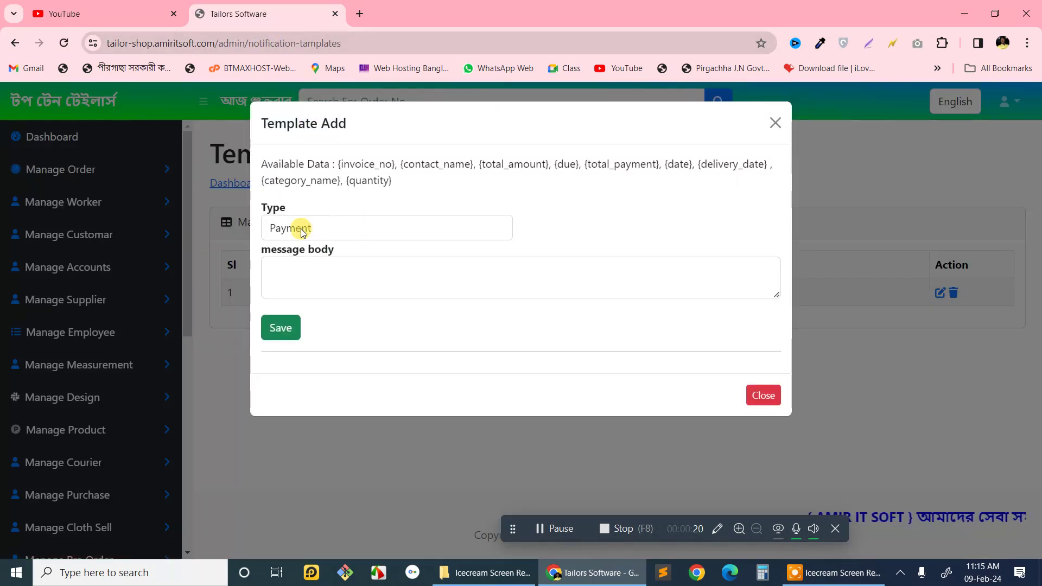
click(328, 223)
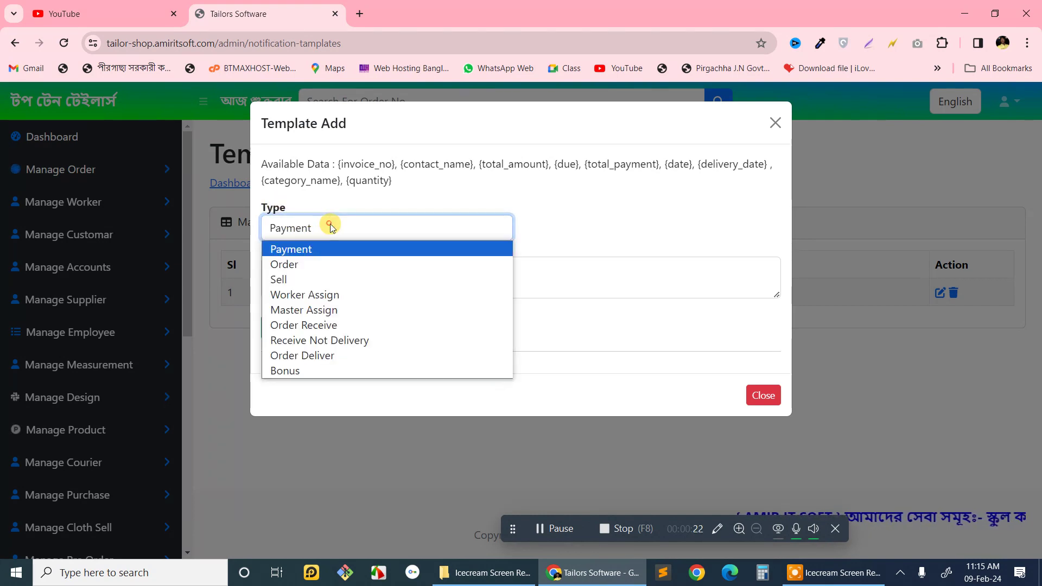
click(304, 264)
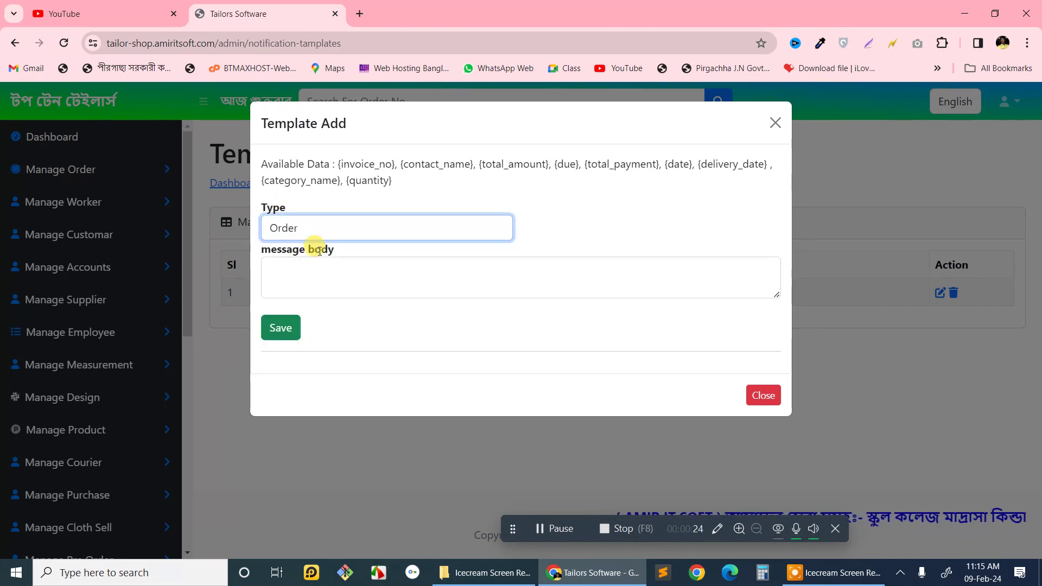
- Switch the Bangla keyboard's input mode to Unicode for writing the message body
click(320, 264)
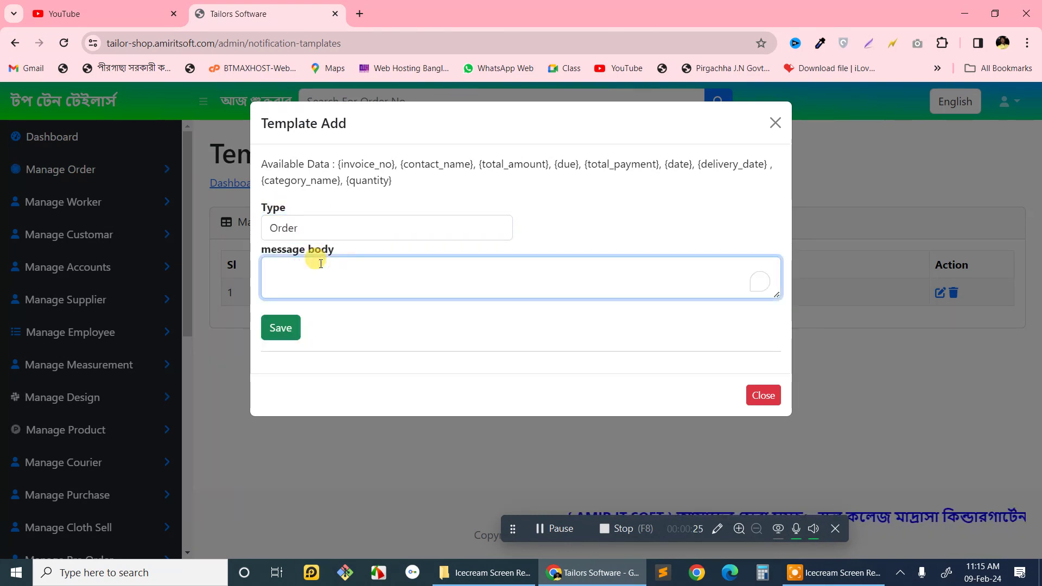
click(899, 574)
right_click(959, 548)
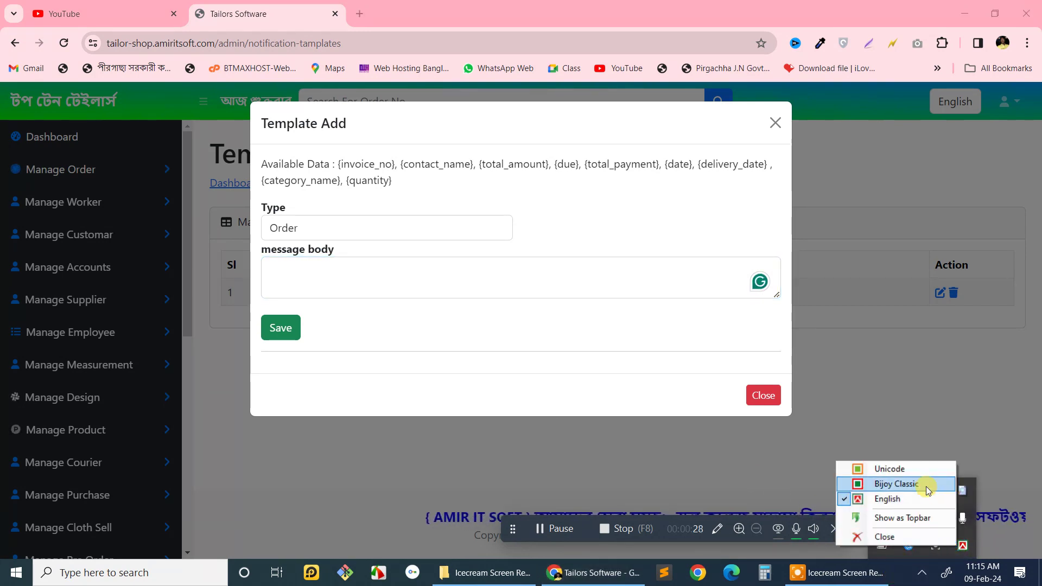
click(863, 466)
- Begin the message body with "স্যার! {contact_name},", taking the placeholder from the available data
click(330, 275)
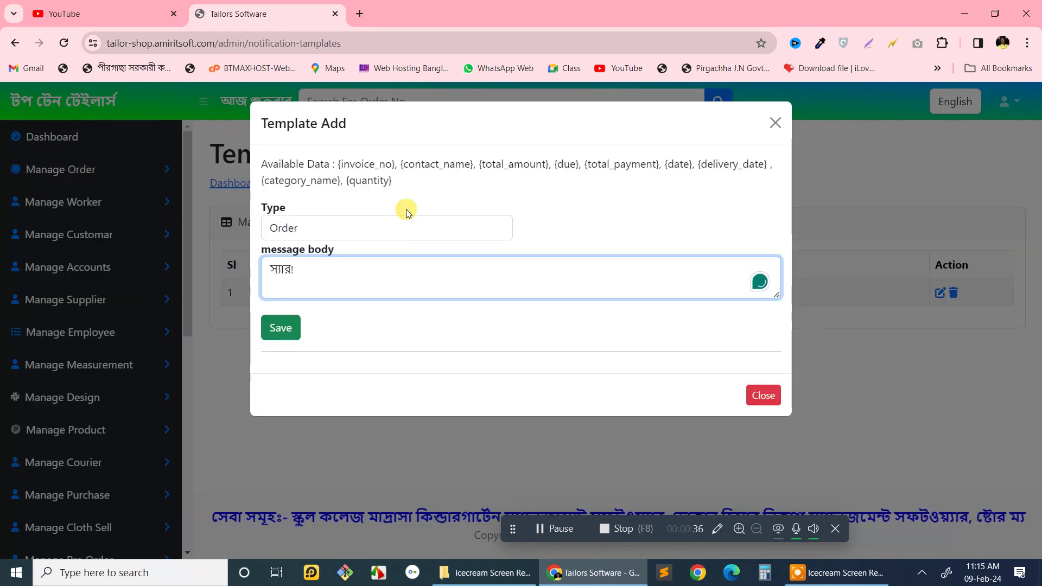
drag(401, 164, 474, 164)
key(ctrl+c)
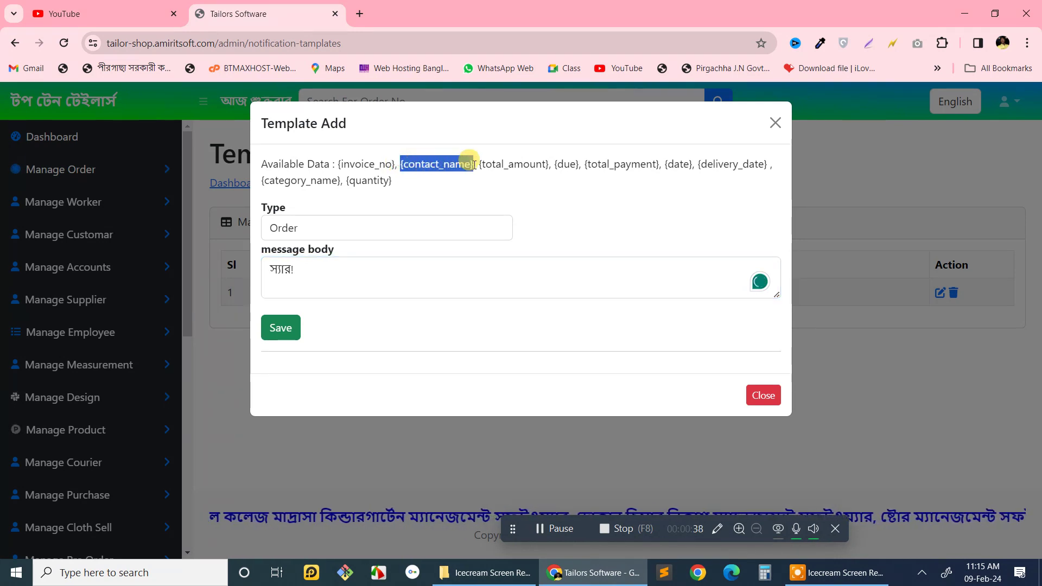
click(346, 274)
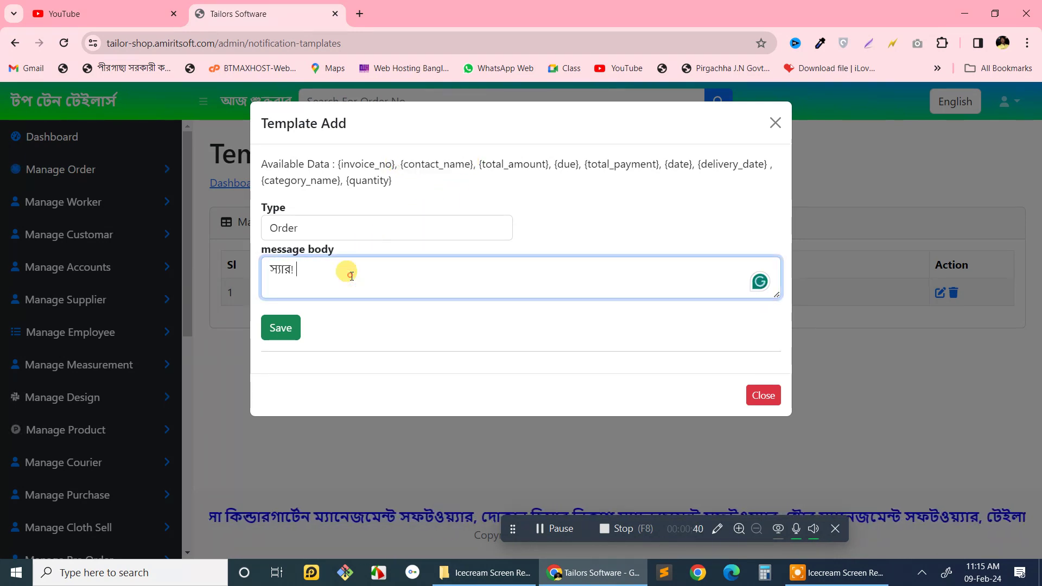
key(ctrl+v)
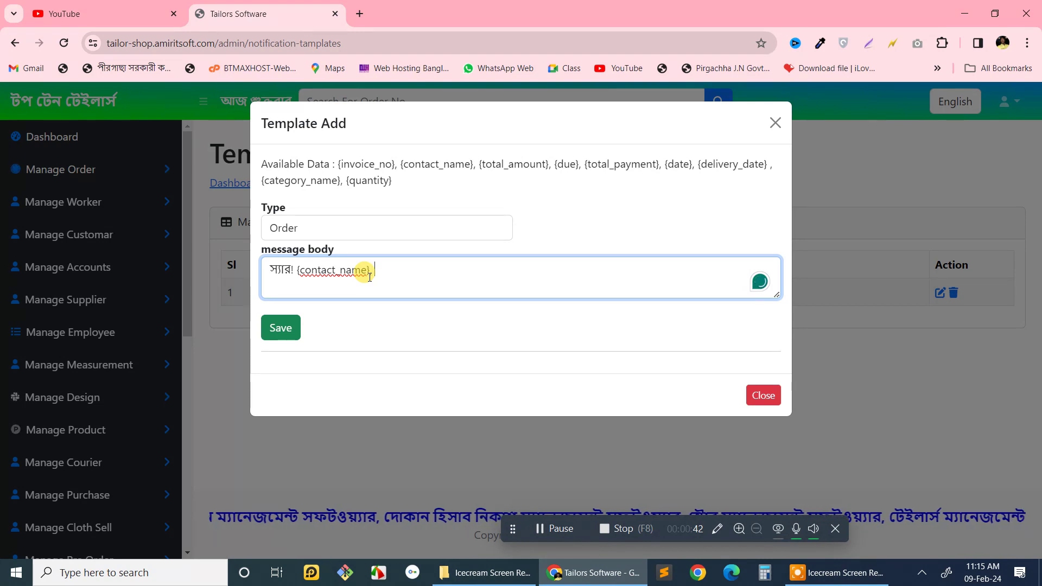
text(,)
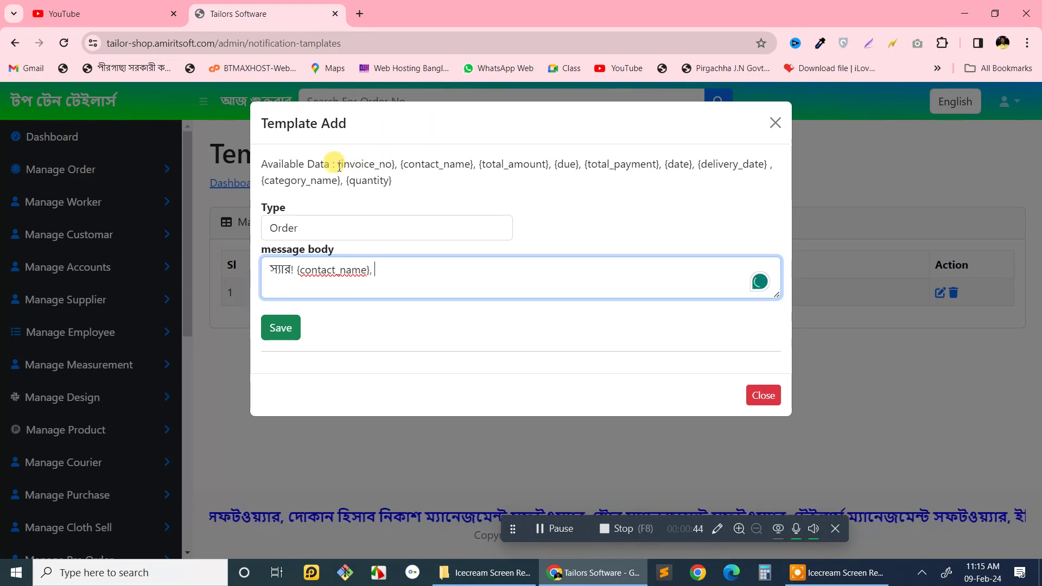
- Append "অর্ডার নং {invoice_no}," to the message body, copying the placeholder from the available data
drag(339, 166, 395, 158)
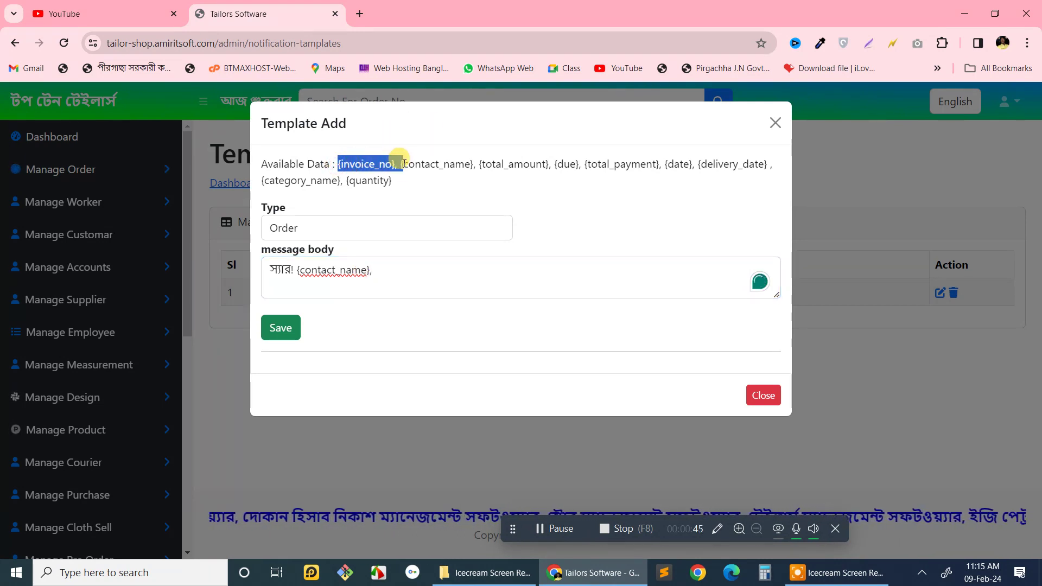
click(397, 279)
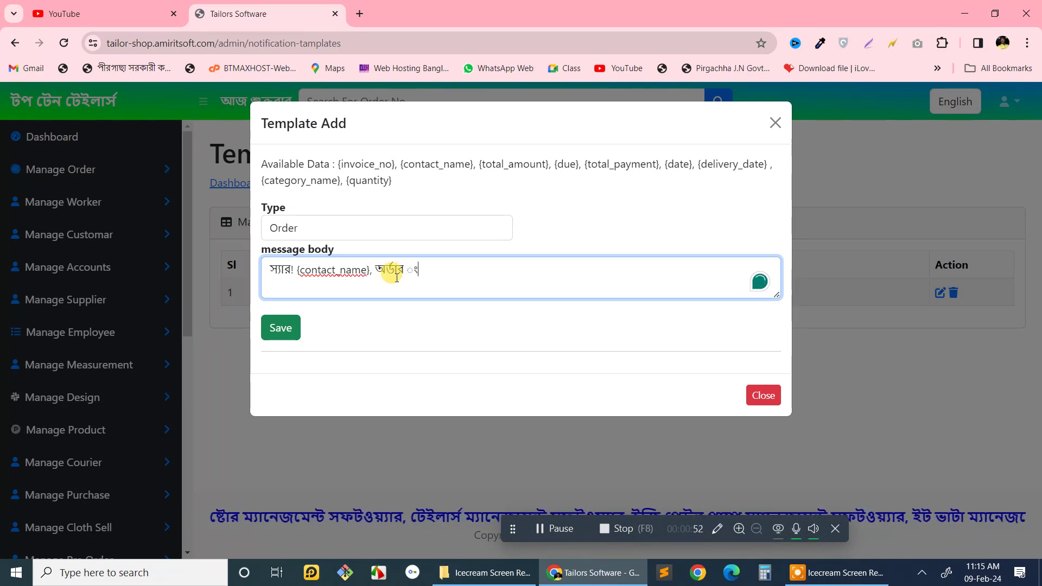
key(BackSpace)
key(BackSpace)
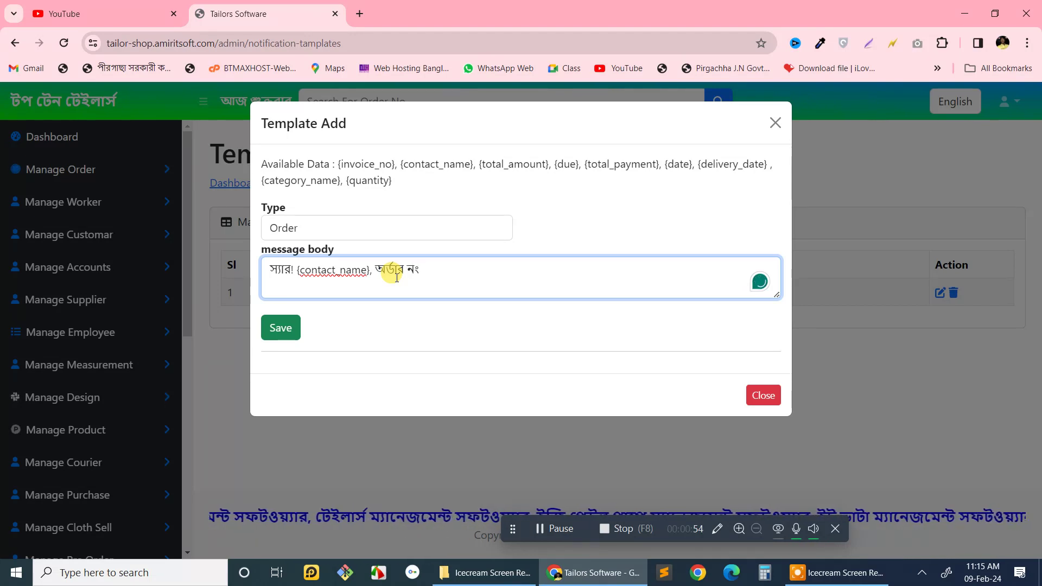
click(337, 164)
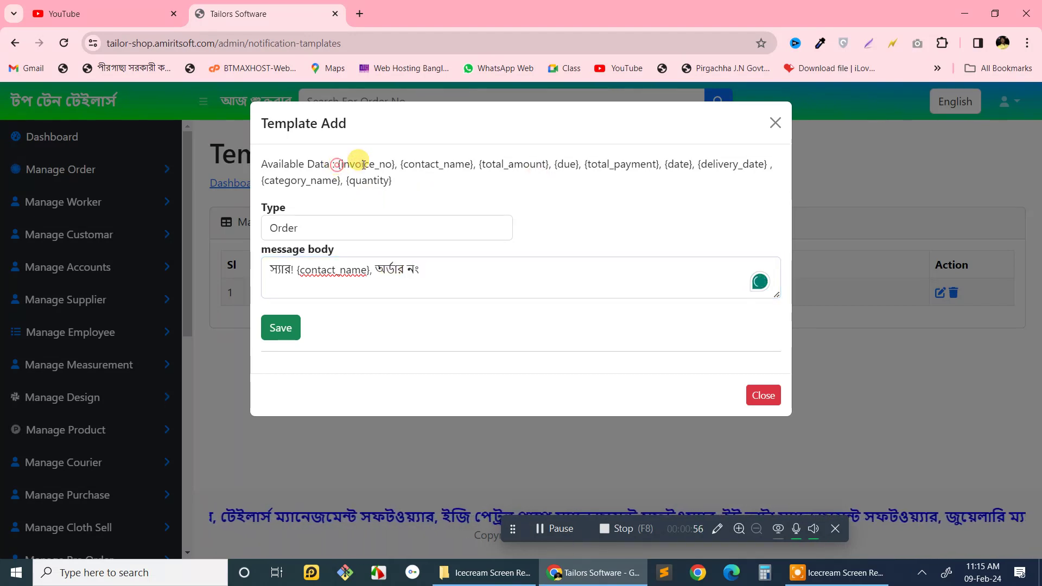
drag(363, 164, 396, 164)
key(ctrl+c)
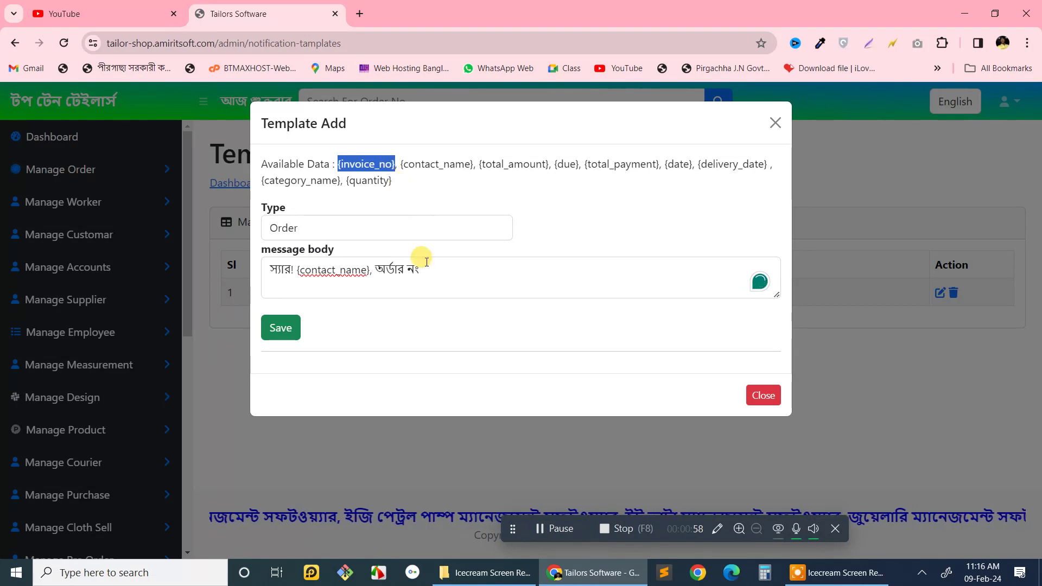
click(431, 270)
key(ctrl+v)
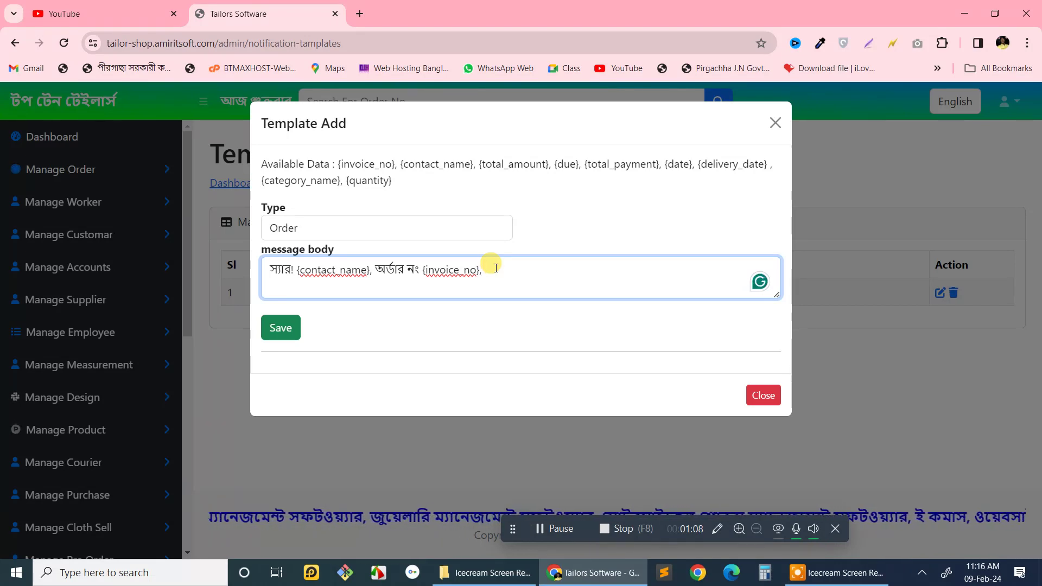
- Append "মোট টাকা {total_amount}," to the message body, using the placeholder from the available data
click(479, 162)
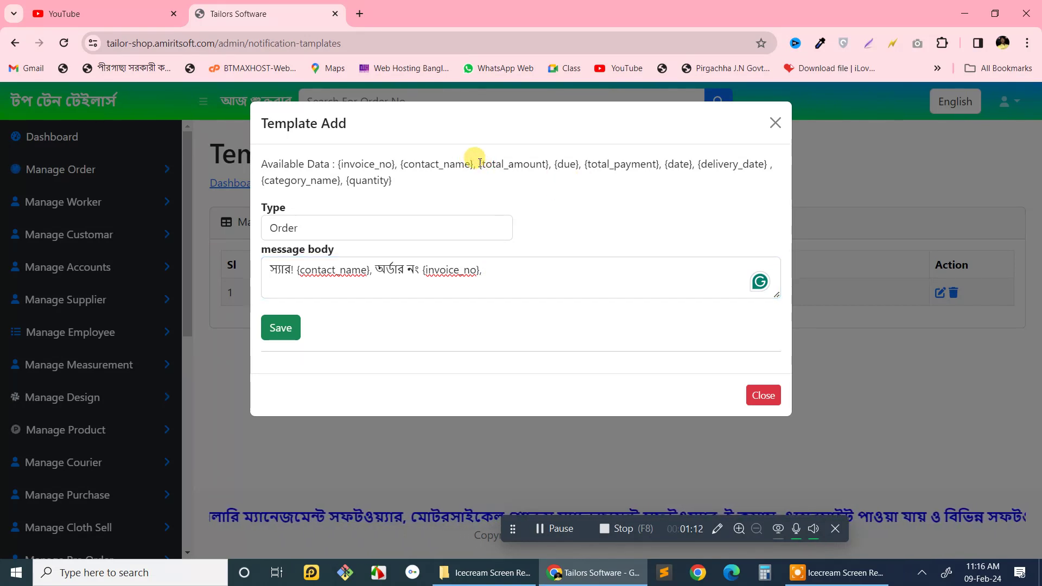
drag(478, 163, 548, 165)
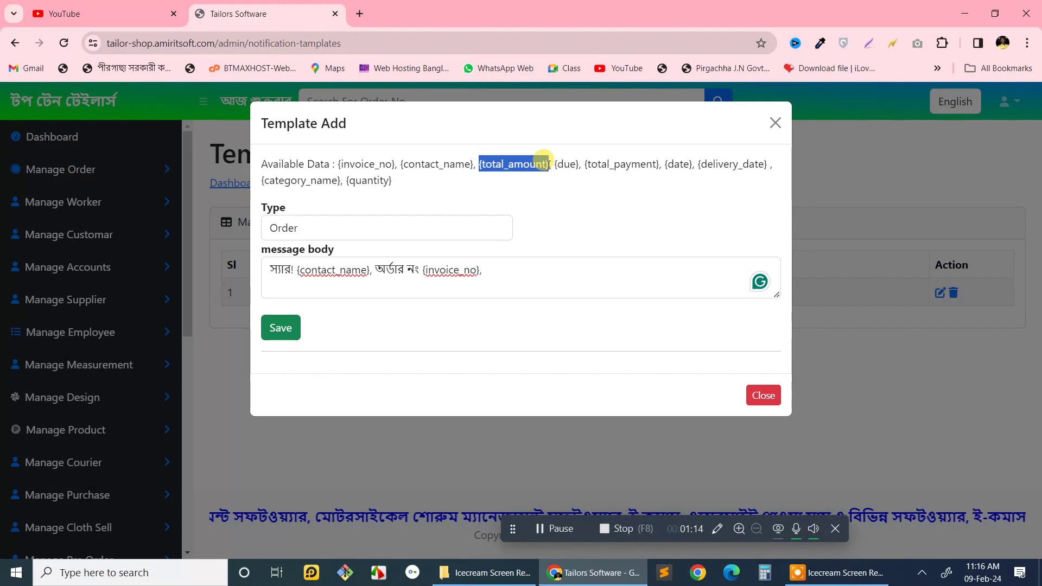
click(500, 271)
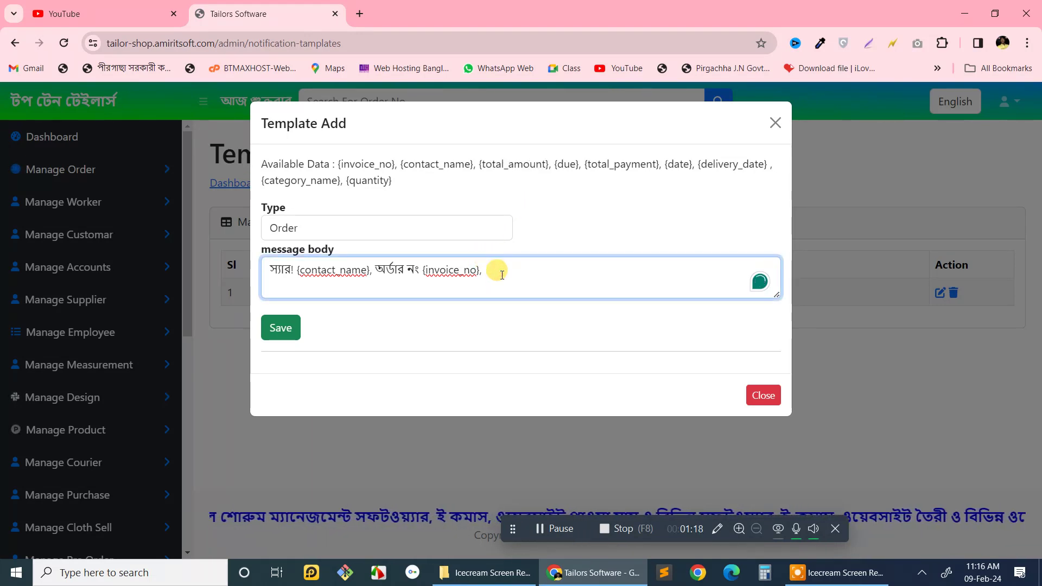
text(মোট টাকা)
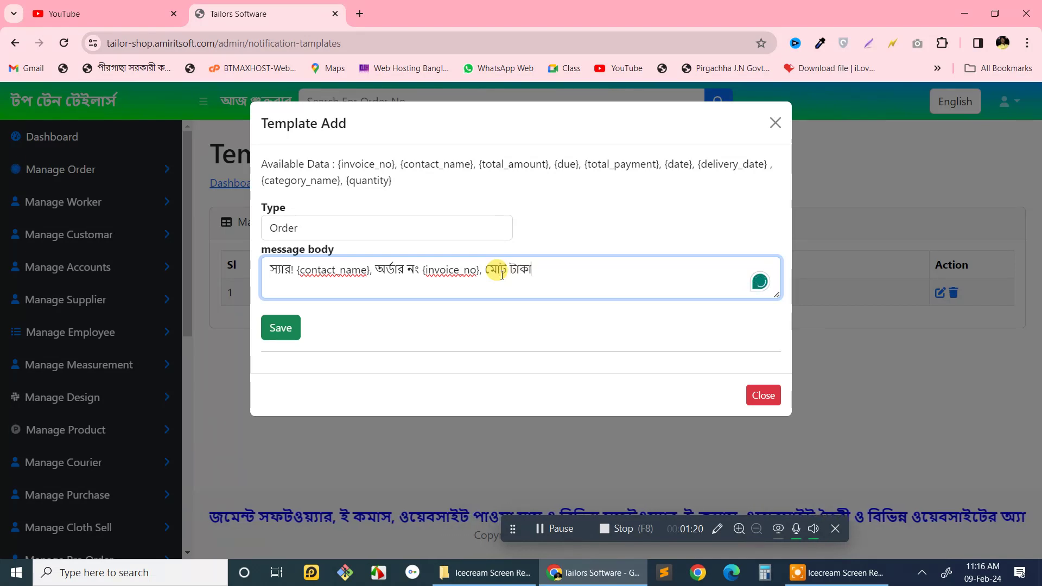
key(ctrl+v)
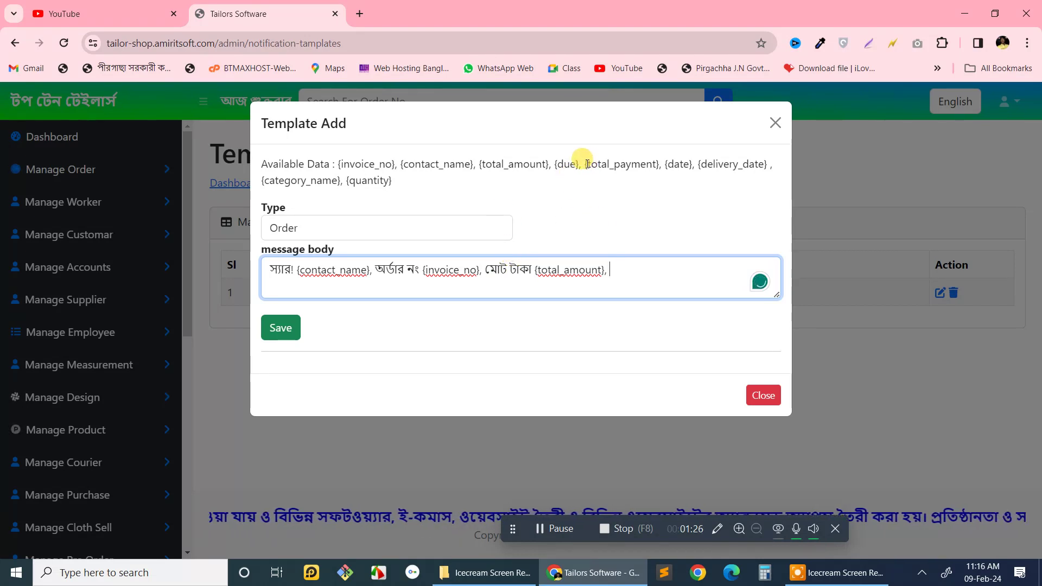
- Append "জমা {total_payment}, বাকি {due}" to the message body, using the placeholders from the available data
click(627, 272)
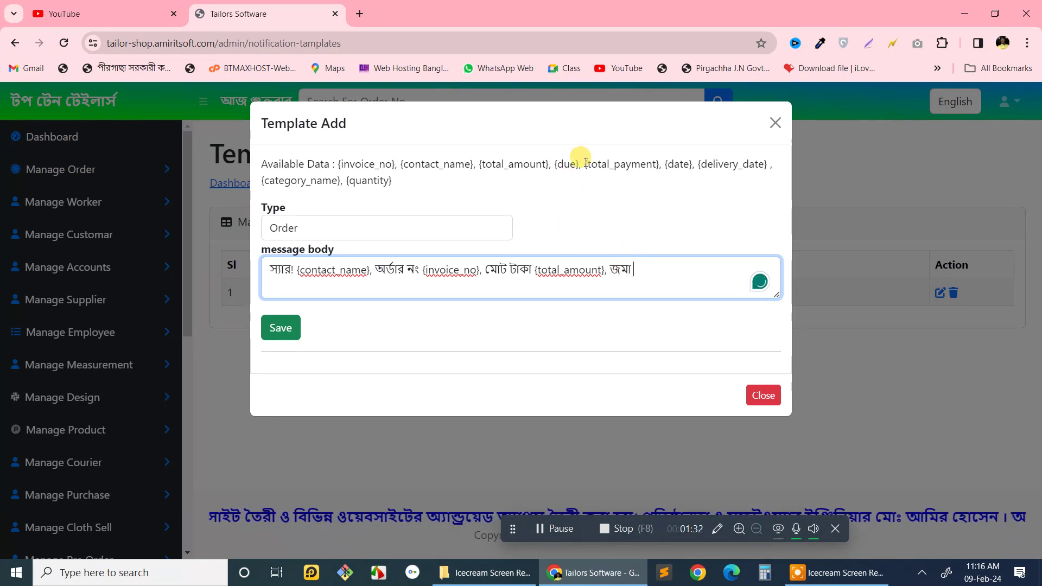
drag(585, 163, 652, 164)
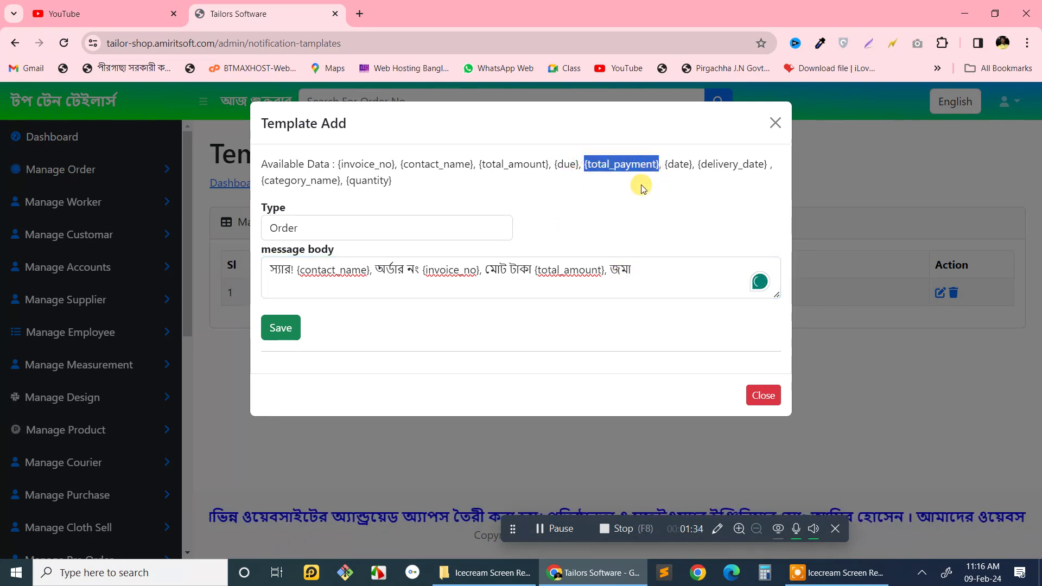
click(657, 273)
key(ctrl+v)
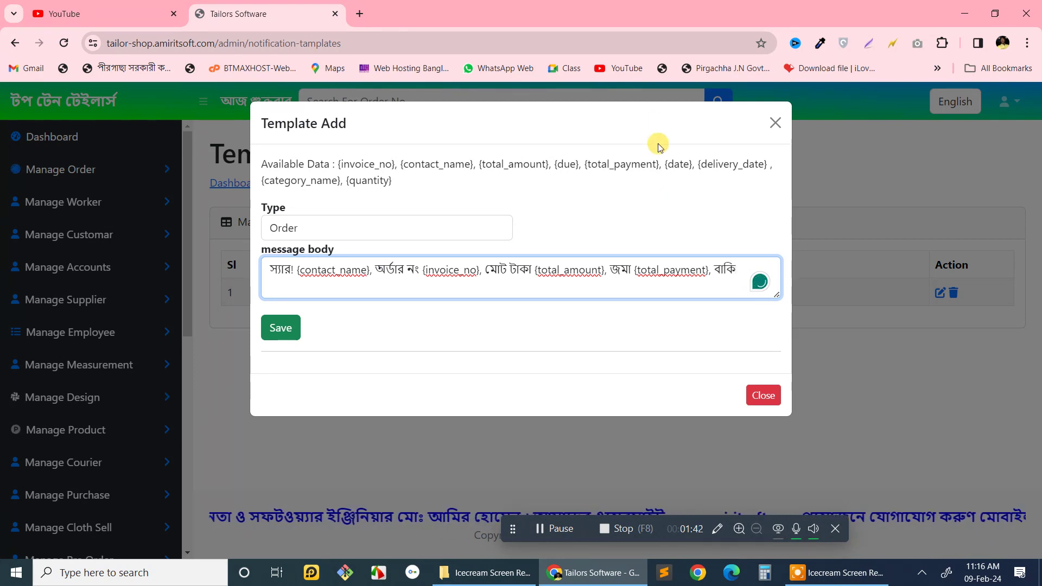
drag(554, 163, 578, 163)
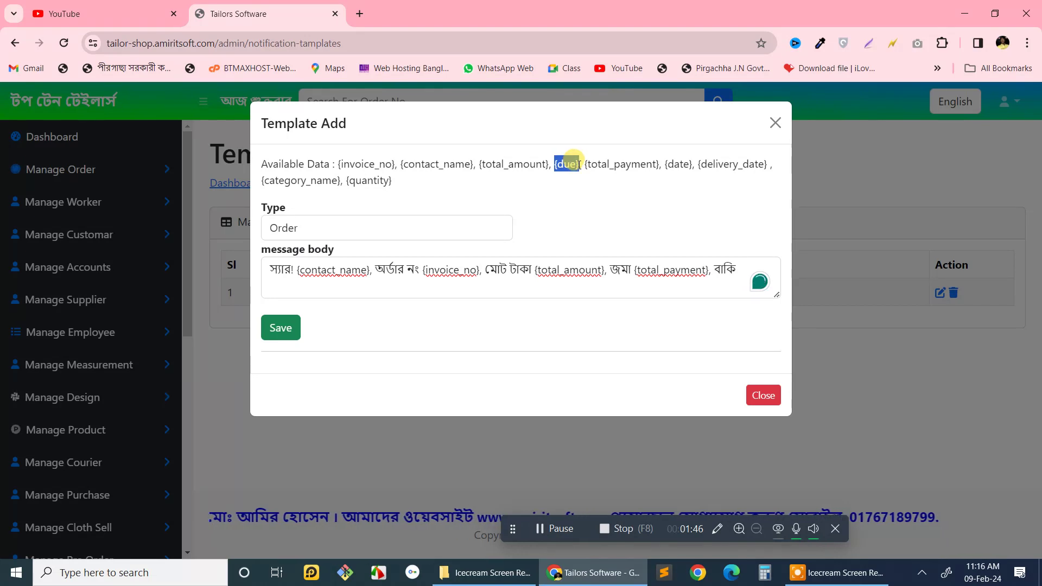
click(747, 269)
key(ctrl+v)
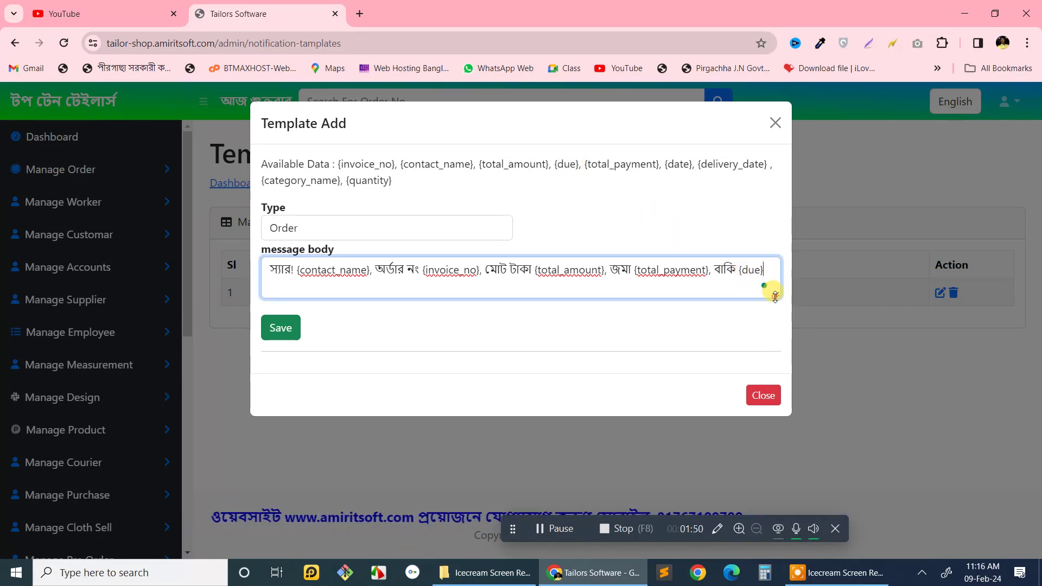
- Enlarge the message body box and add the label "ডেলিভারি তারিখ" after {due}
drag(775, 295, 771, 379)
click(717, 302)
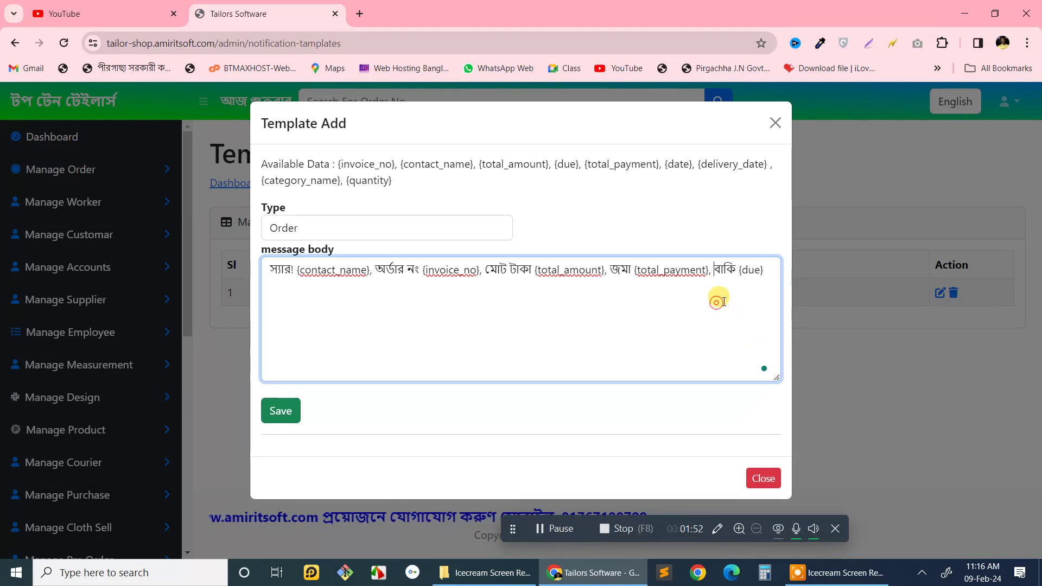
click(766, 270)
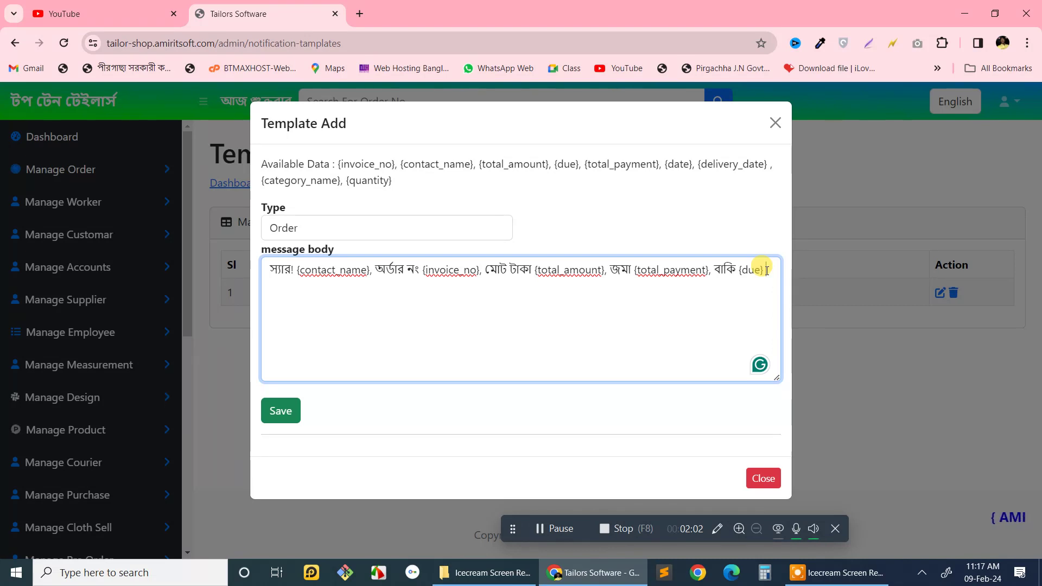
text(ডেলিভারি)
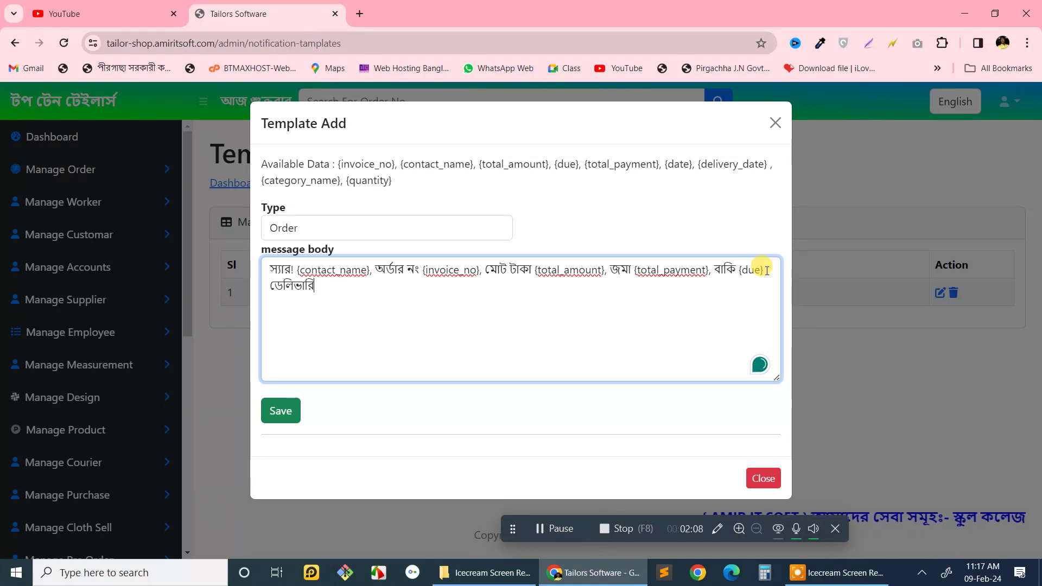
text( তার)
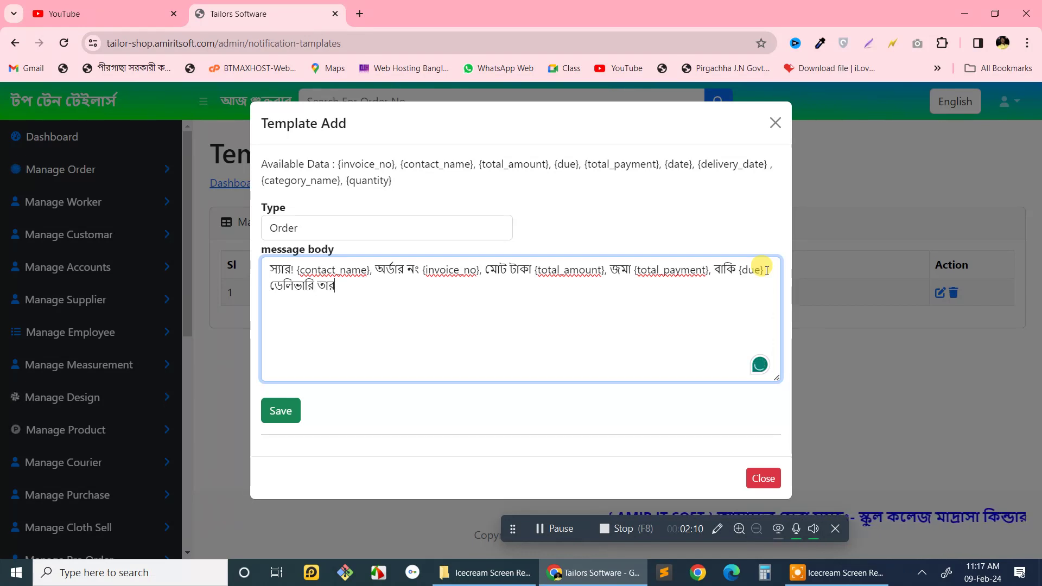
key(BackSpace)
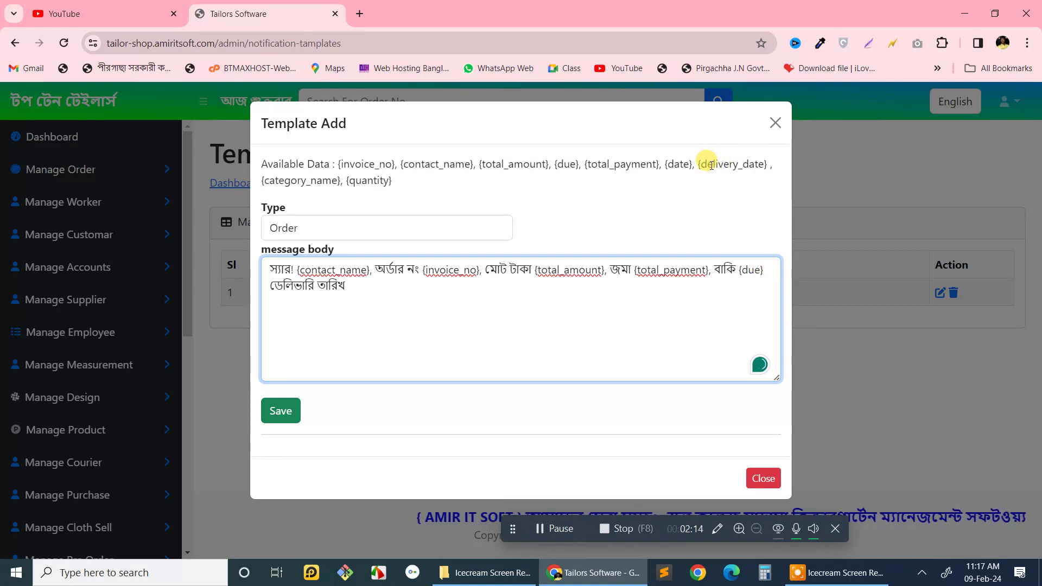
- Append the {delivery_date} placeholder from the available data after "ডেলিভারি তারিখ" in the message body
drag(699, 164, 767, 163)
key(ctrl+c)
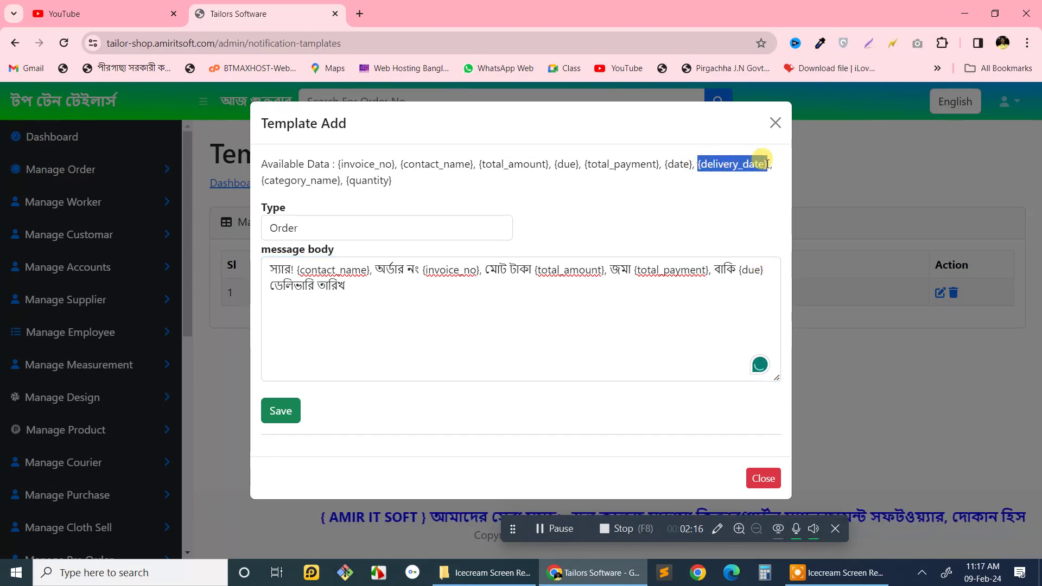
click(372, 289)
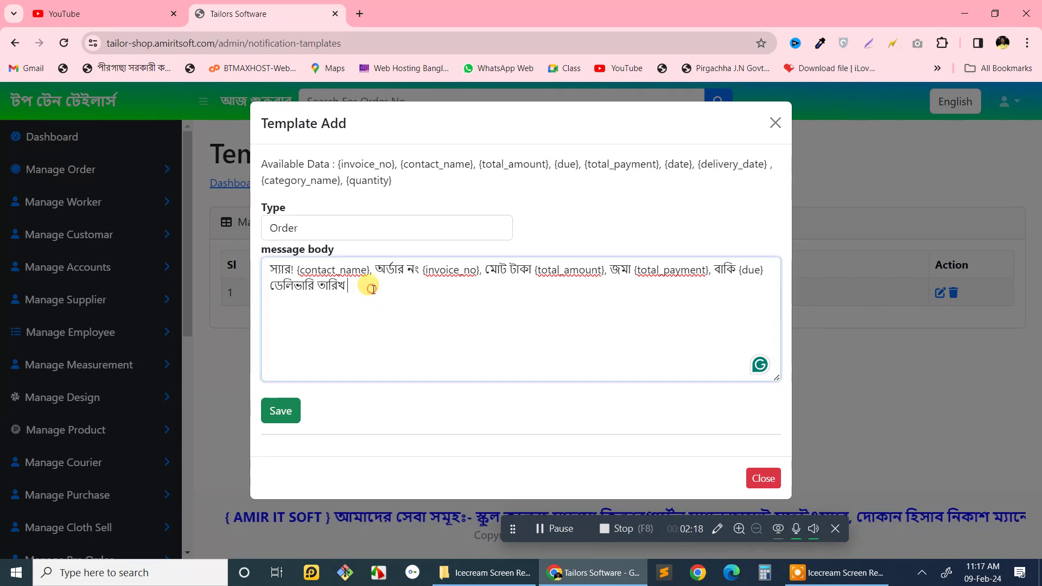
key(ctrl+v)
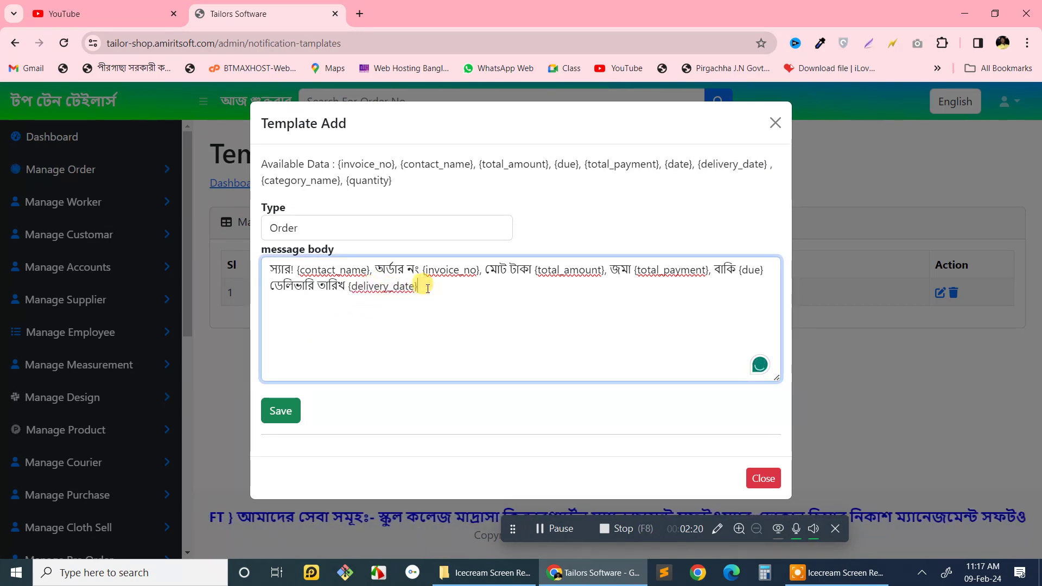
- Add the closing text "সৌজন্যে টপ টেন টেইলার্স" after {delivery_date} in the message body
text(সে)
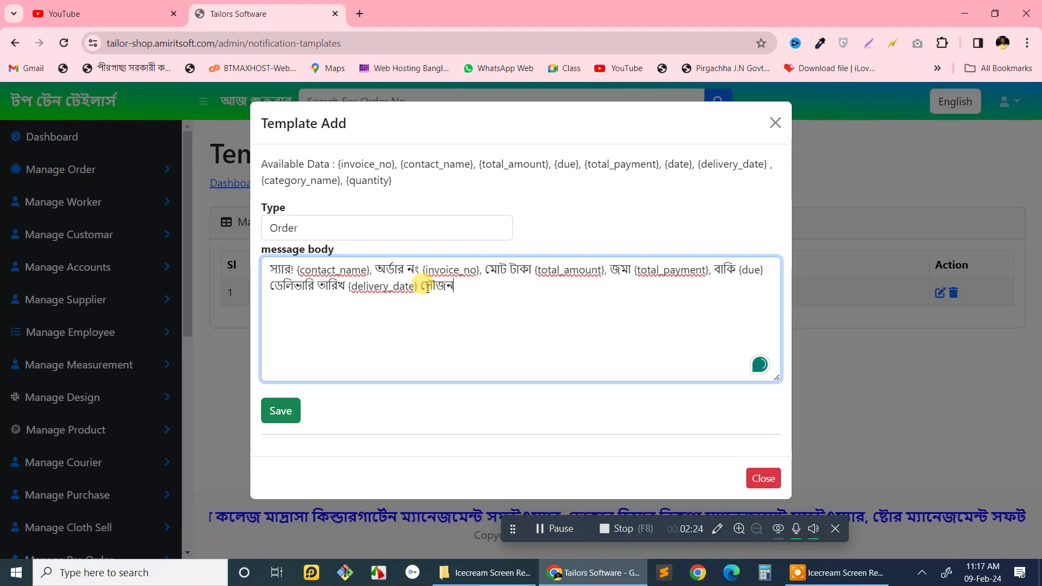
text(্যে টপ)
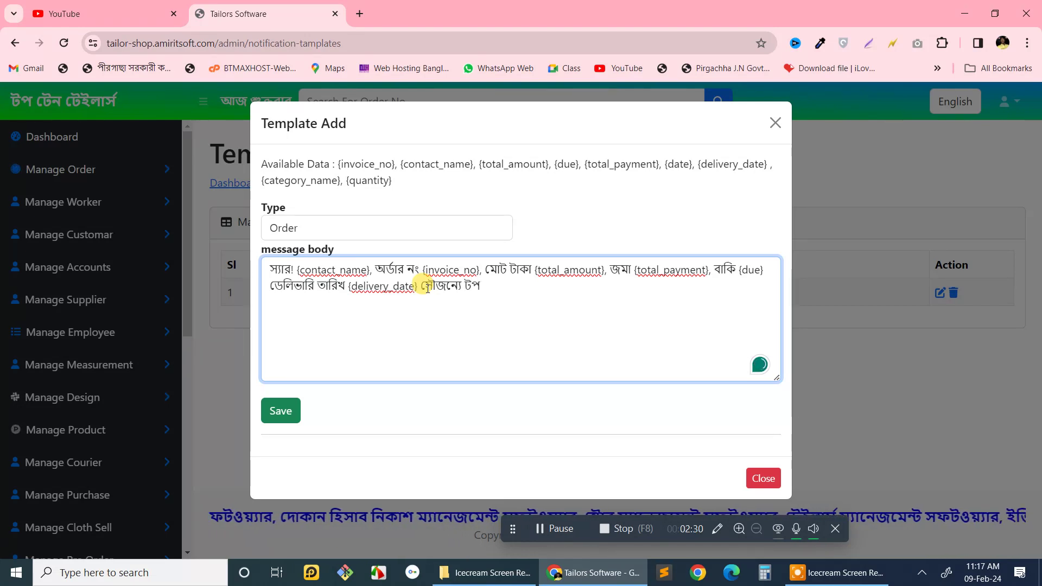
key(BackSpace)
key(BackSpace)
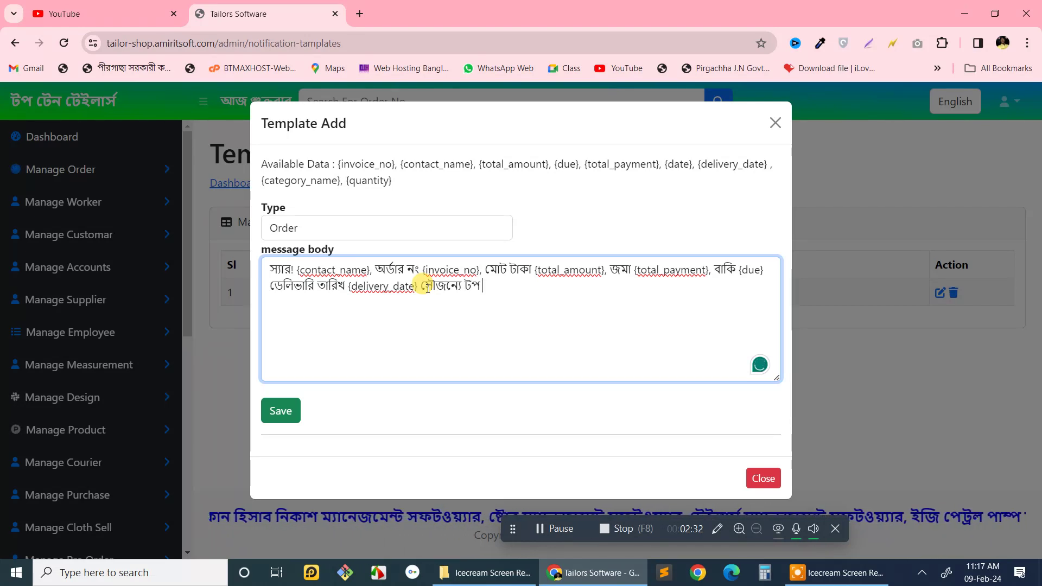
text(টেন টে)
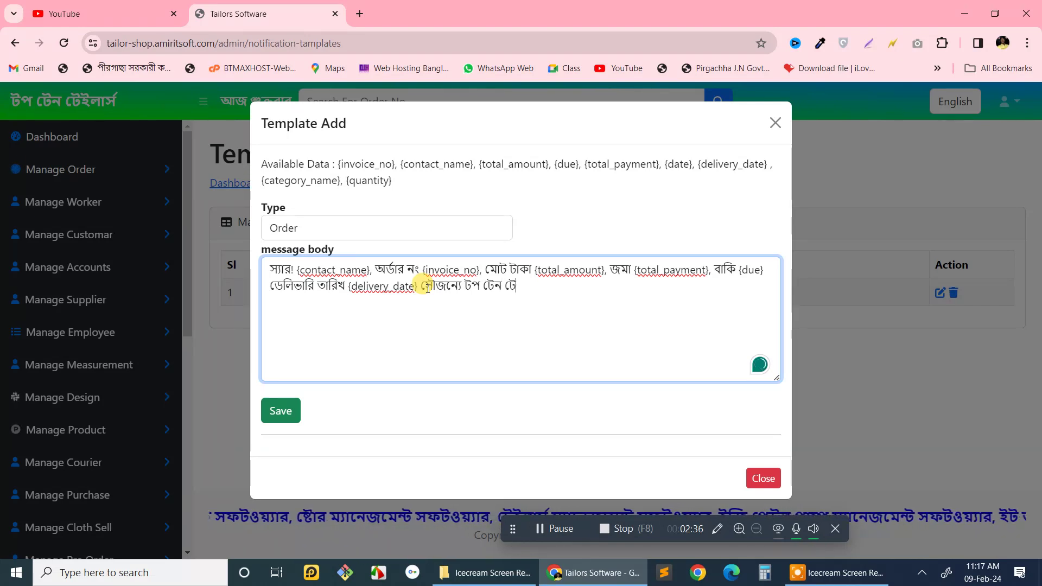
text(ইলাম)
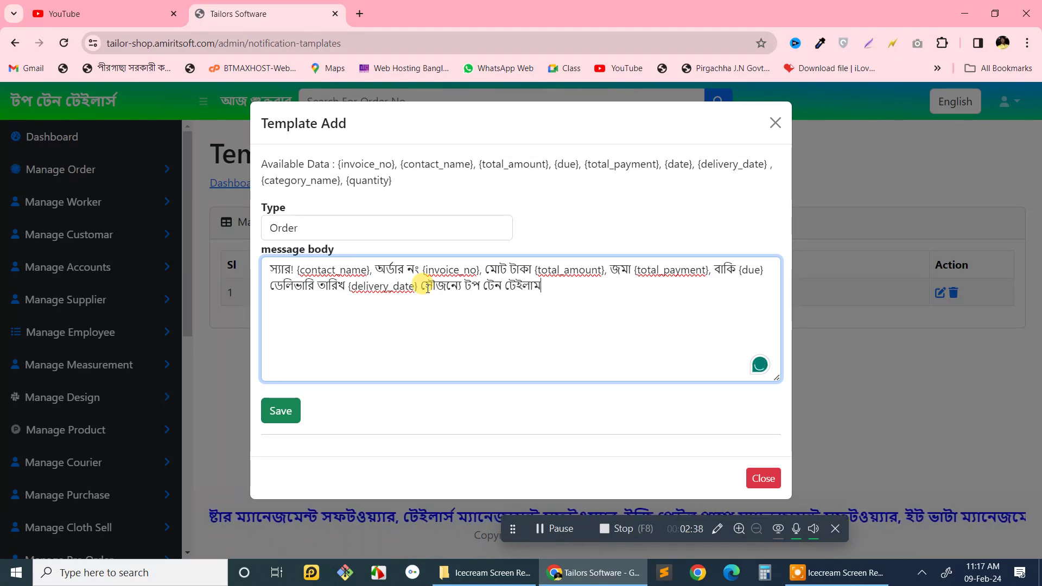
text(াস)
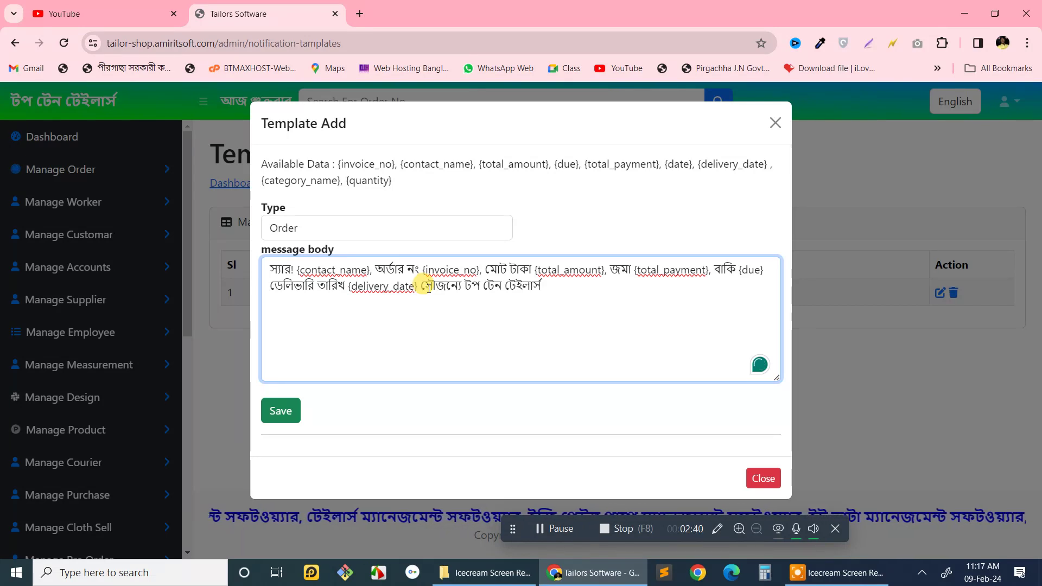
- Check the closing shop signature at the end of the message body and save the Order template
drag(421, 285, 543, 287)
click(552, 292)
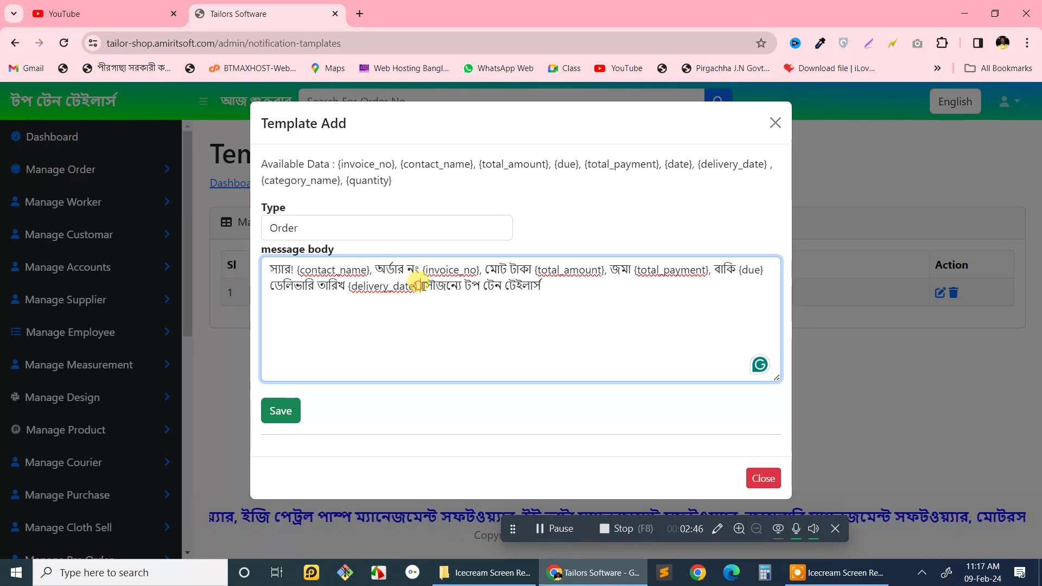
drag(426, 286, 535, 285)
click(502, 288)
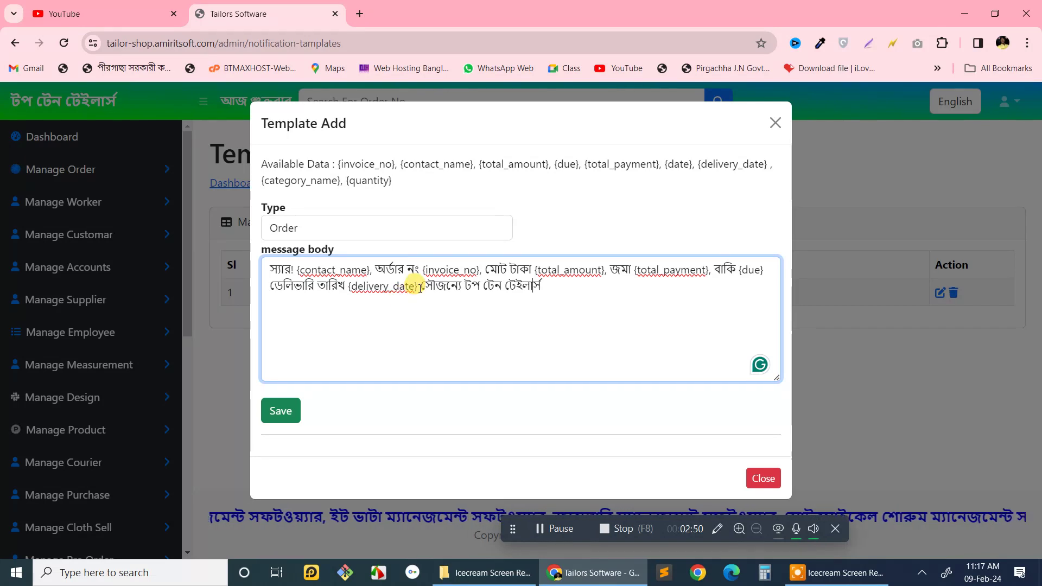
drag(421, 286, 523, 286)
click(523, 286)
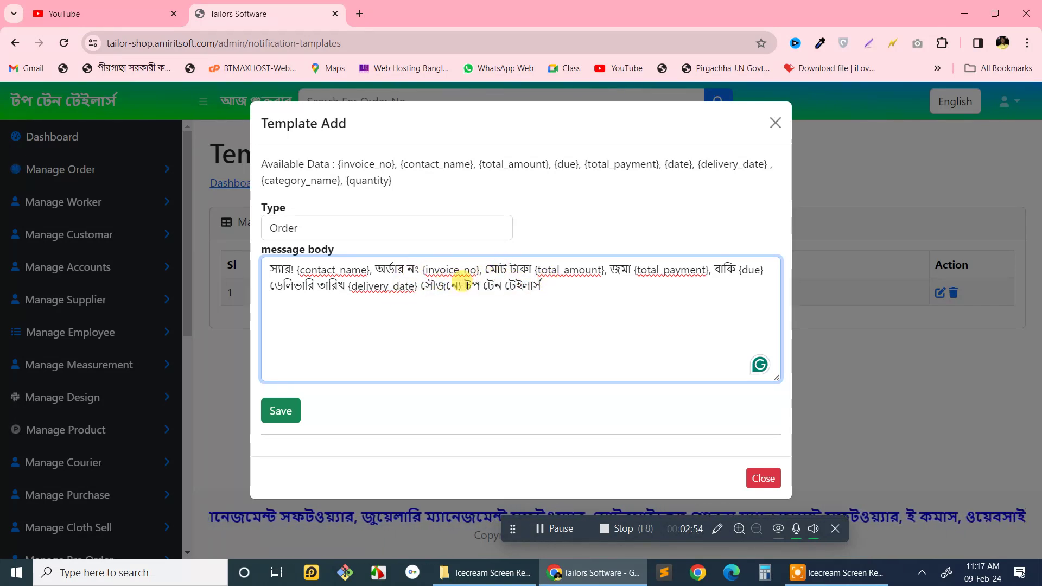
drag(463, 285, 543, 286)
click(539, 282)
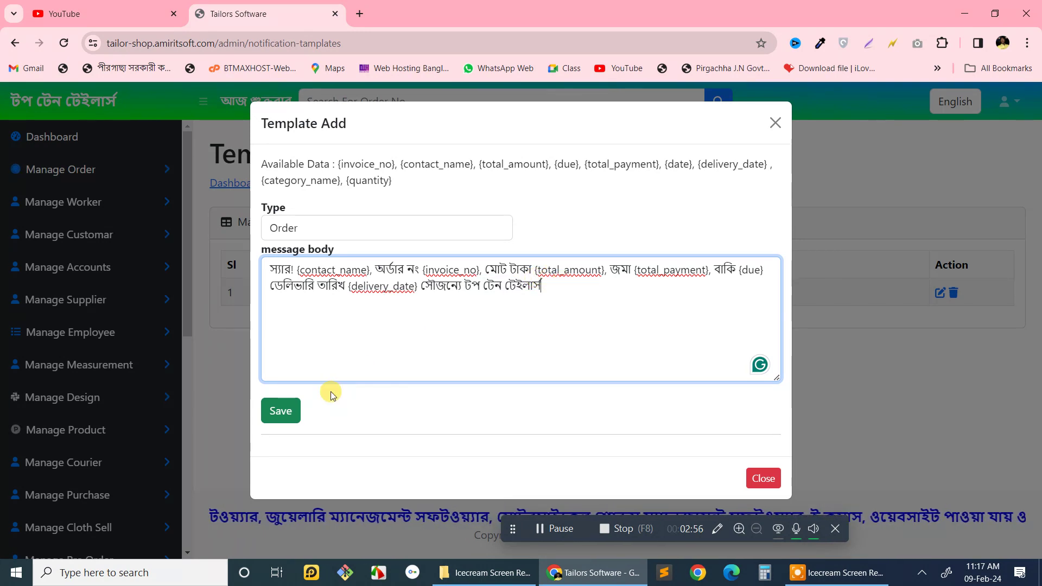
click(281, 412)
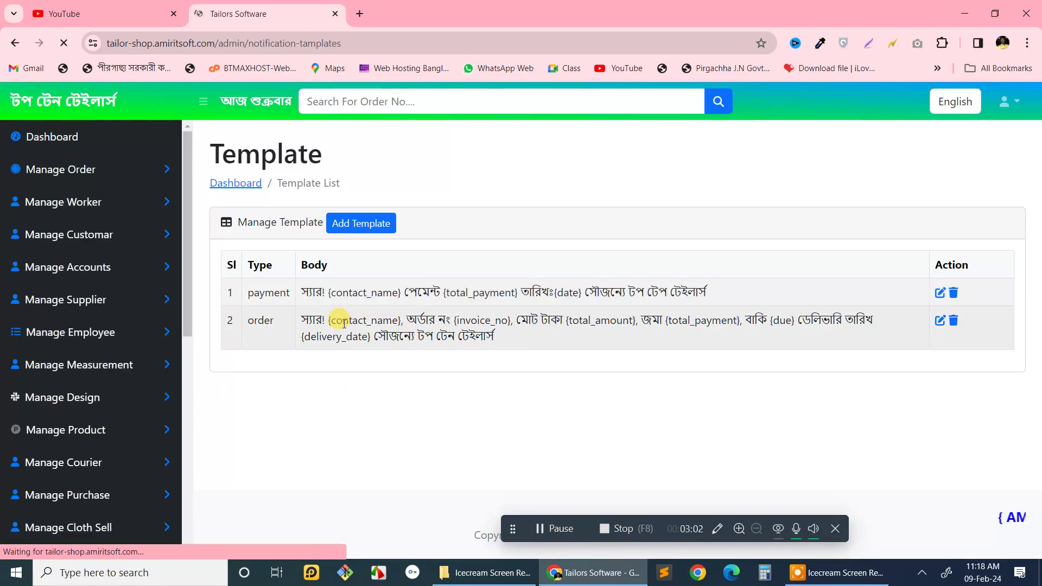
- Start a new order for the first existing customer in the list and continue to the tailoring category stage
click(99, 169)
click(63, 203)
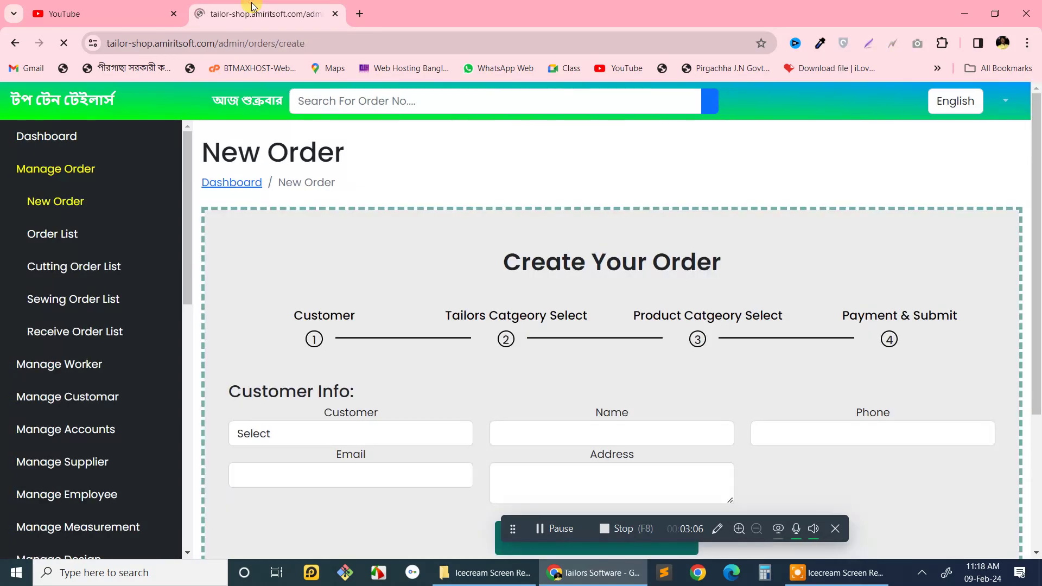
scroll(543, 215, down, 4)
click(414, 228)
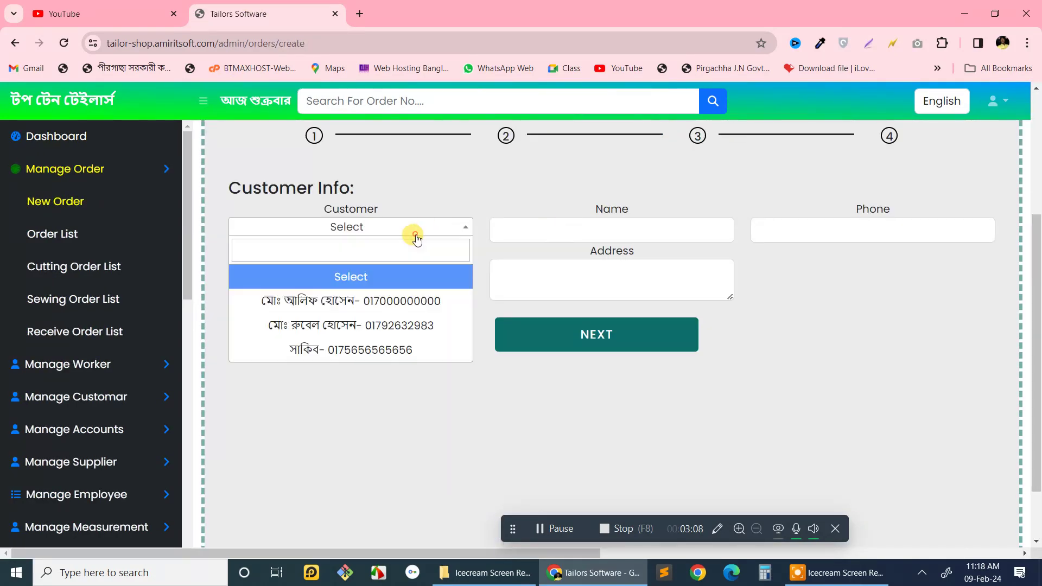
click(374, 301)
click(638, 333)
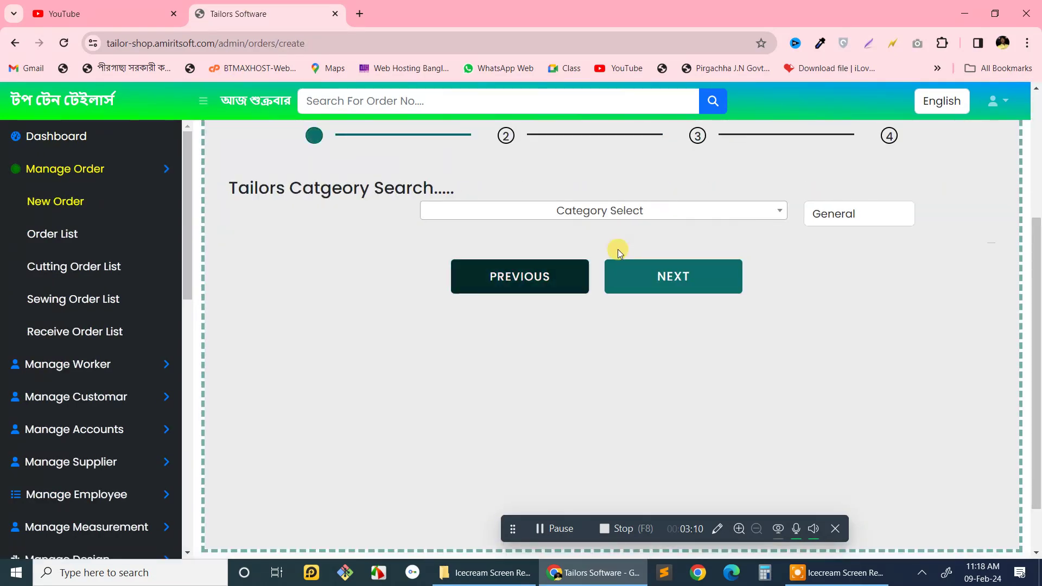
- Add the শার্ট category to the order and continue to the payment stage, keeping the default order details
click(646, 211)
click(649, 283)
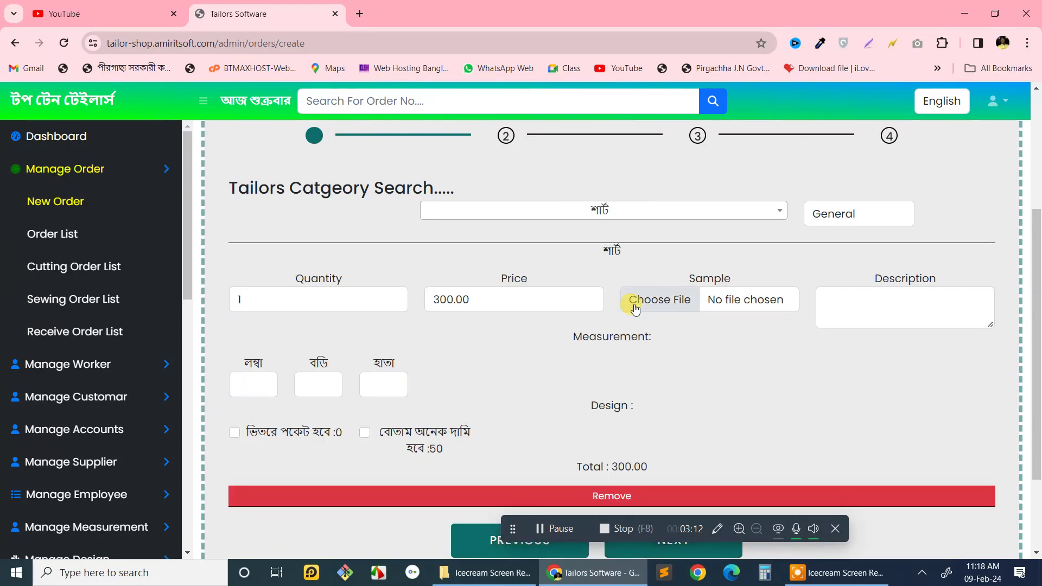
scroll(636, 310, down, 2)
click(672, 421)
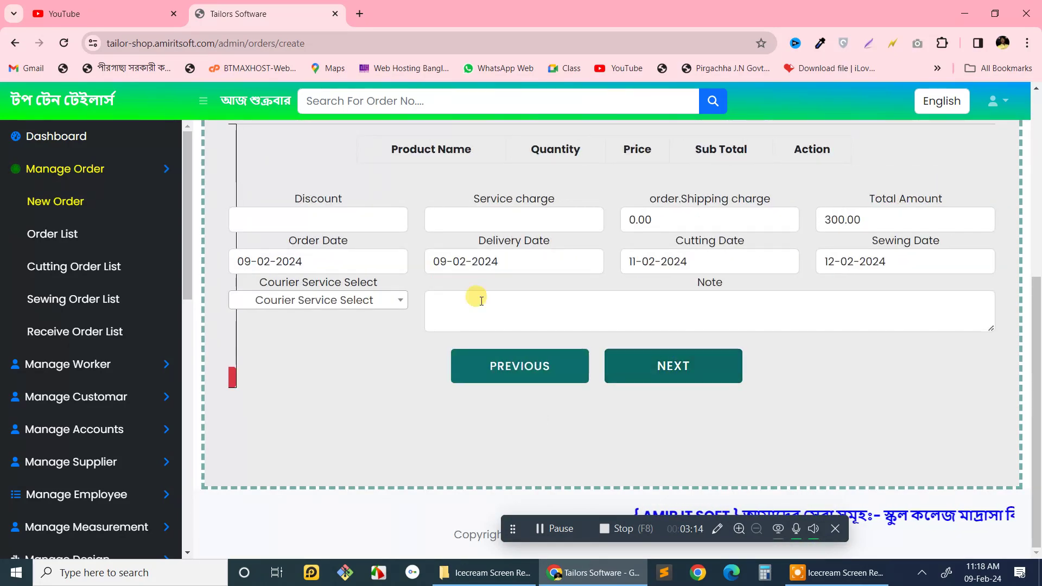
click(673, 361)
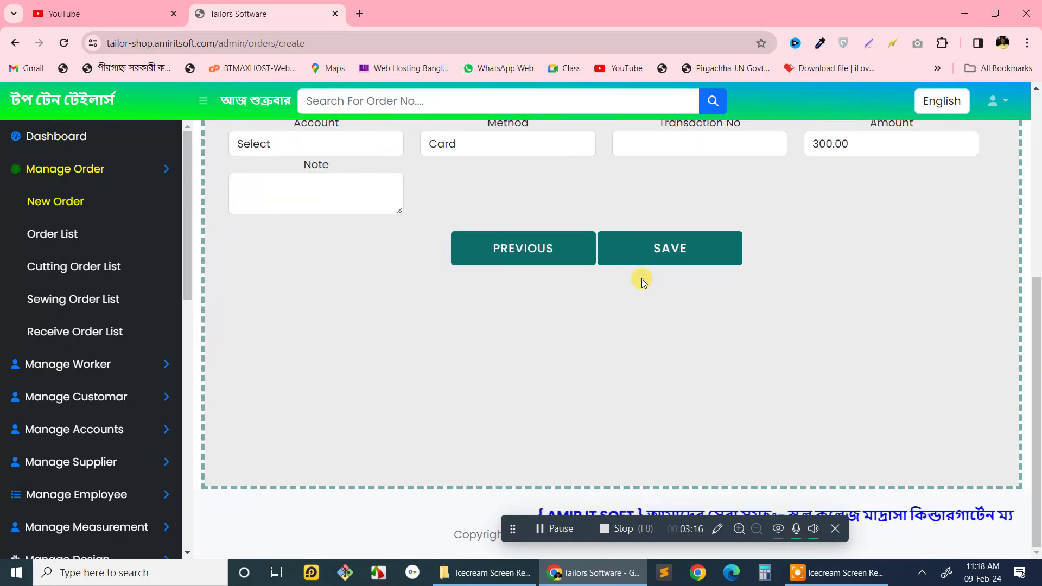
- Save the order with the payment amount left empty and check its entry in the order list
scroll(648, 348, up, 3)
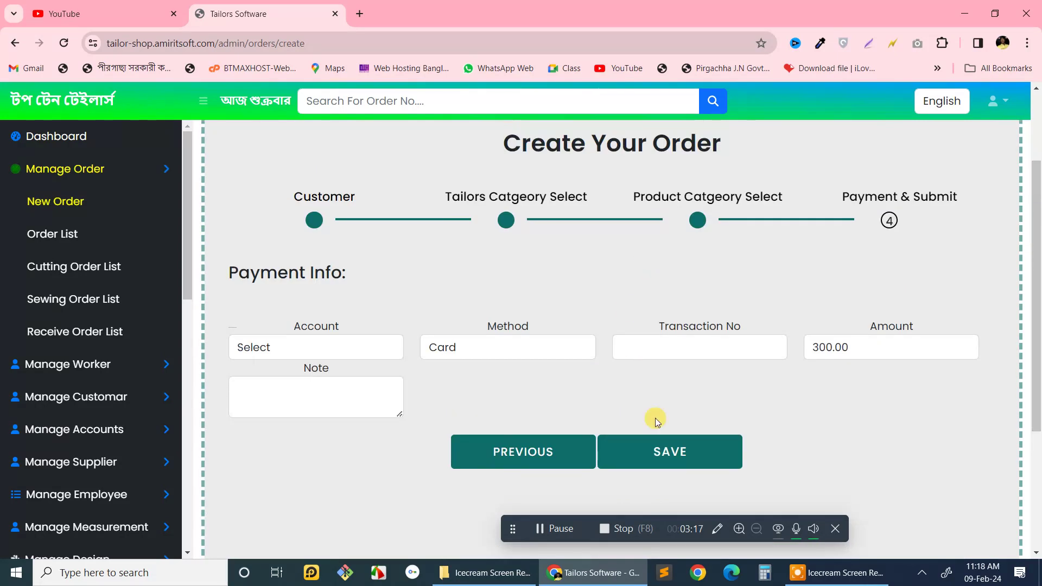
double_click(863, 347)
key(BackSpace)
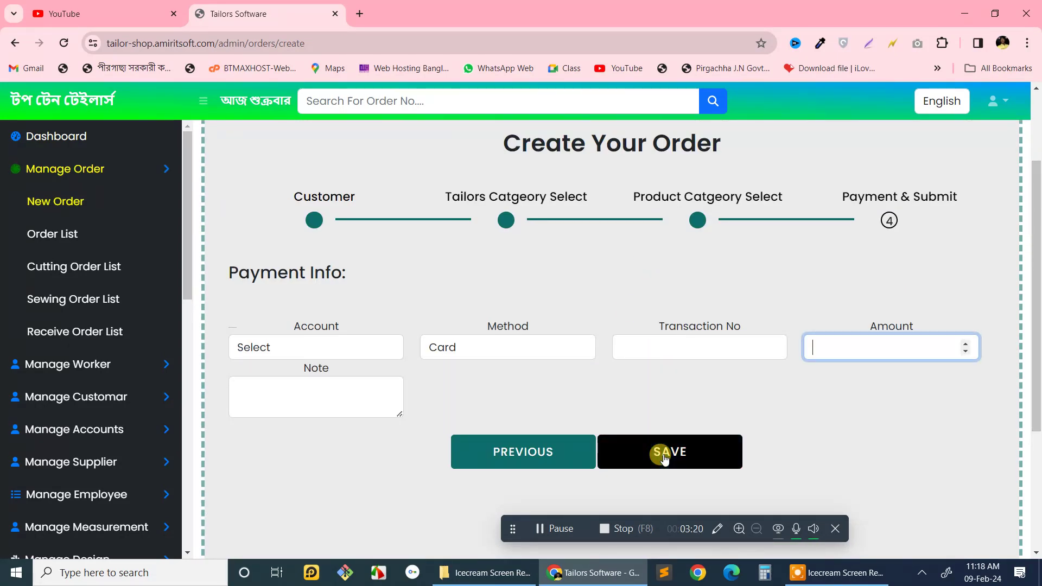
click(664, 457)
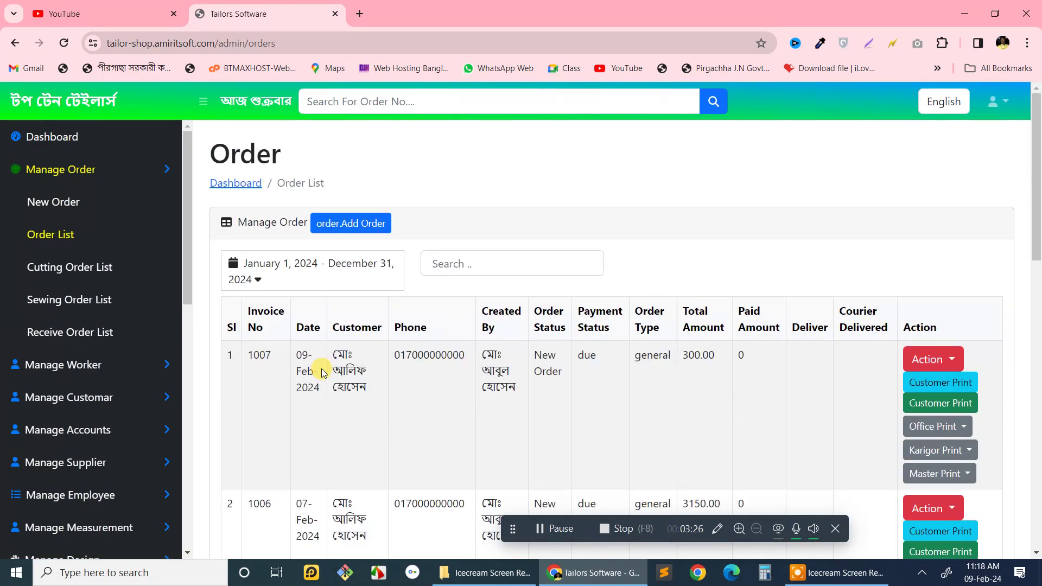
drag(245, 375, 649, 375)
click(624, 372)
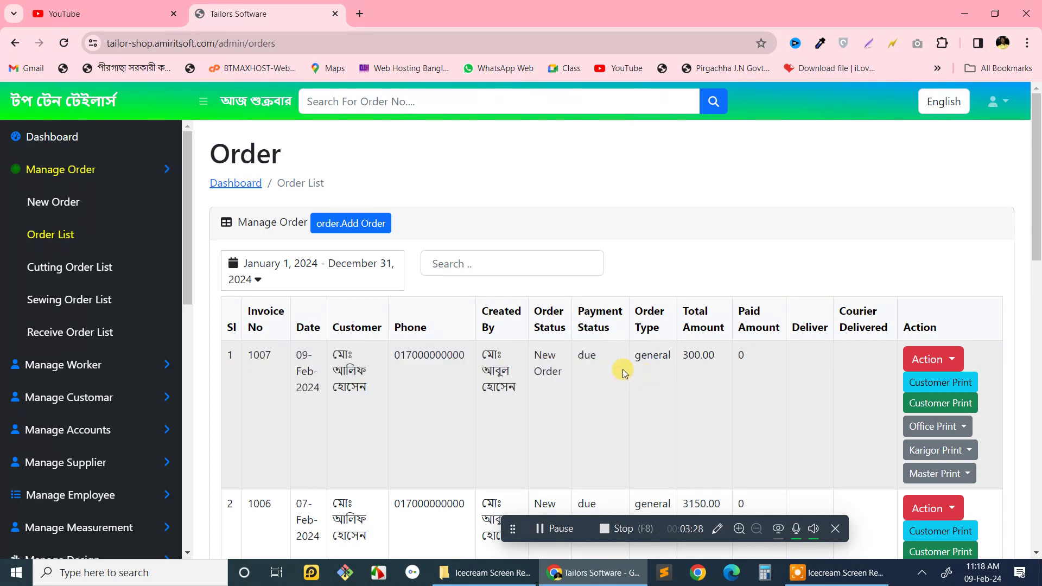